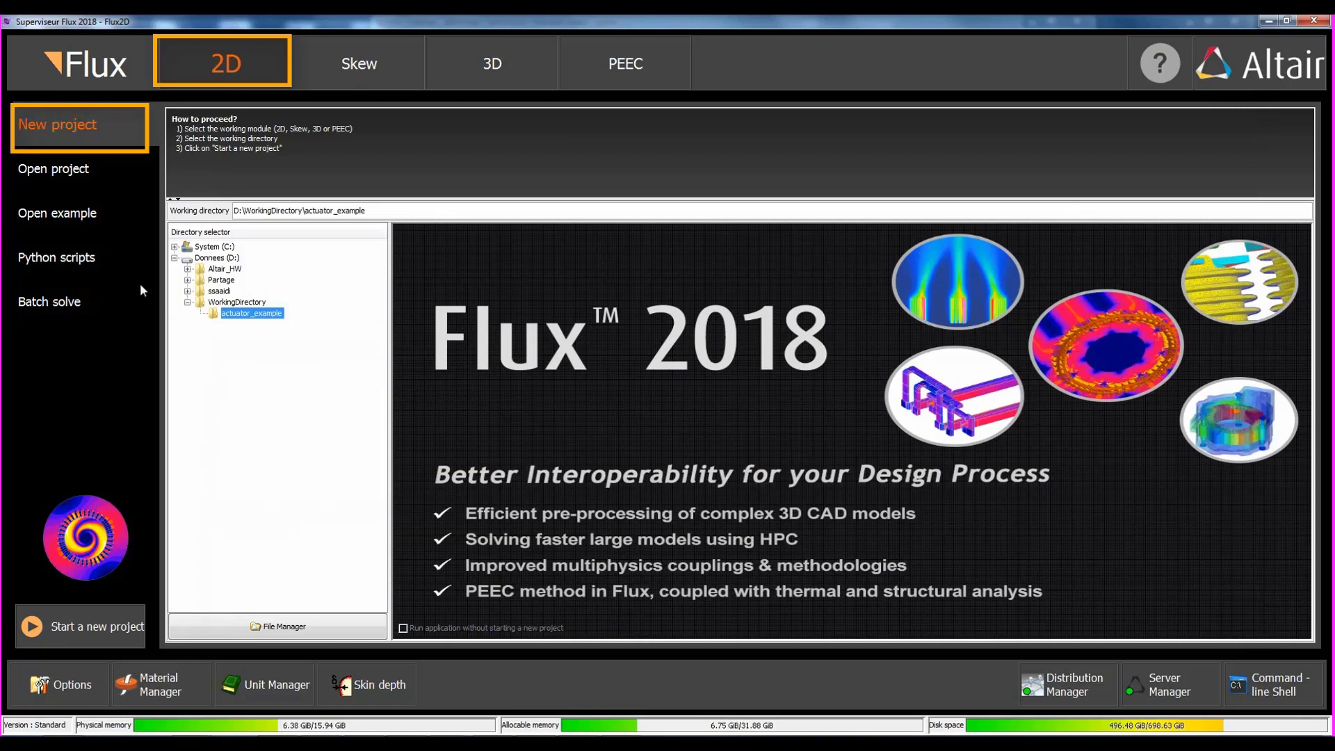
Step: Start a new Flux2D project in actuator_example and close the 2D sketcher
left_click(115, 626)
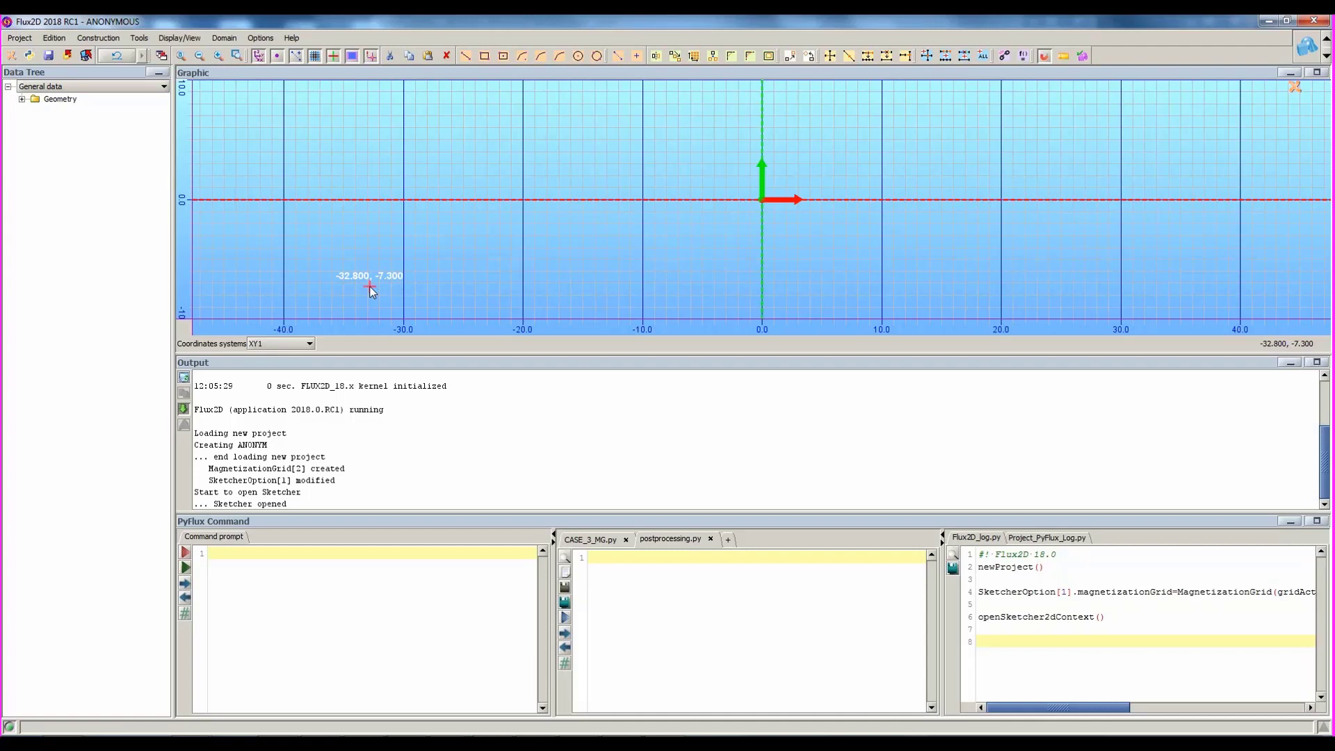
left_click(14, 57)
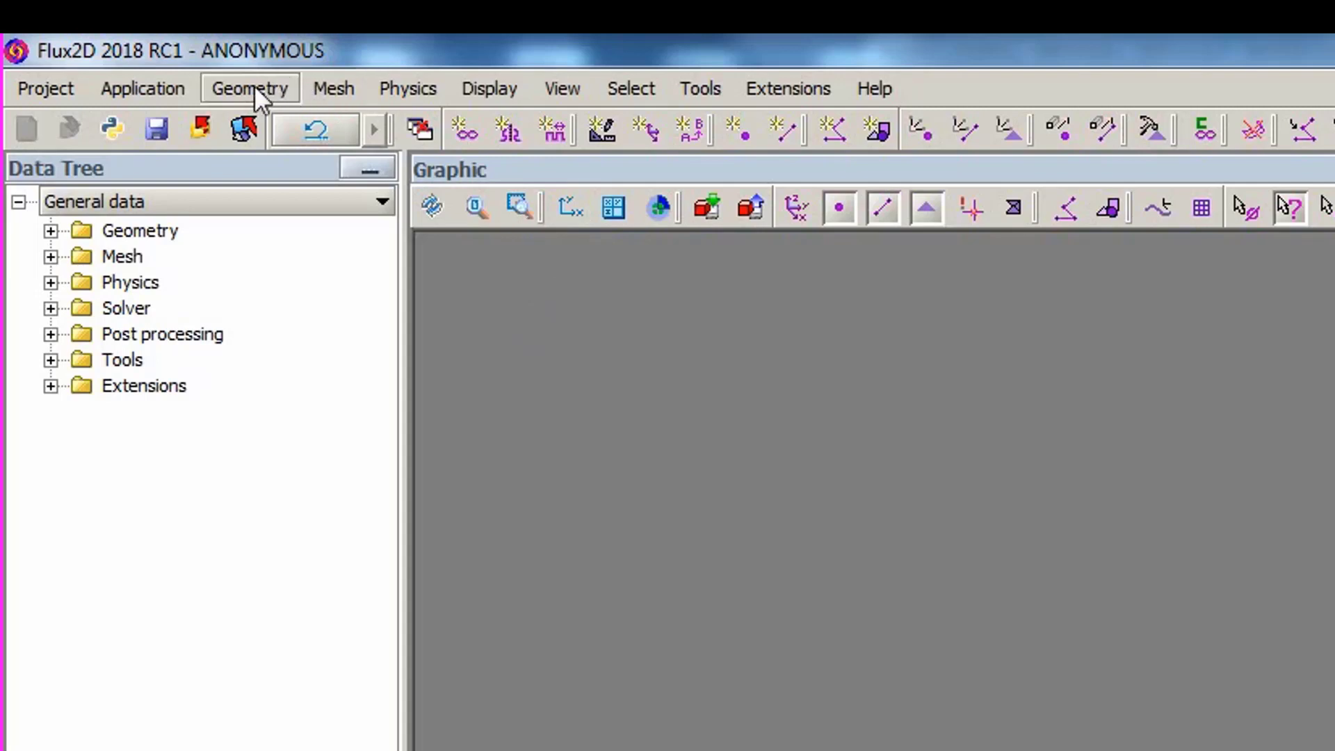
Step: Browse the Mesh point and Mesh line options, then bring up the Physics menu
left_click(339, 89)
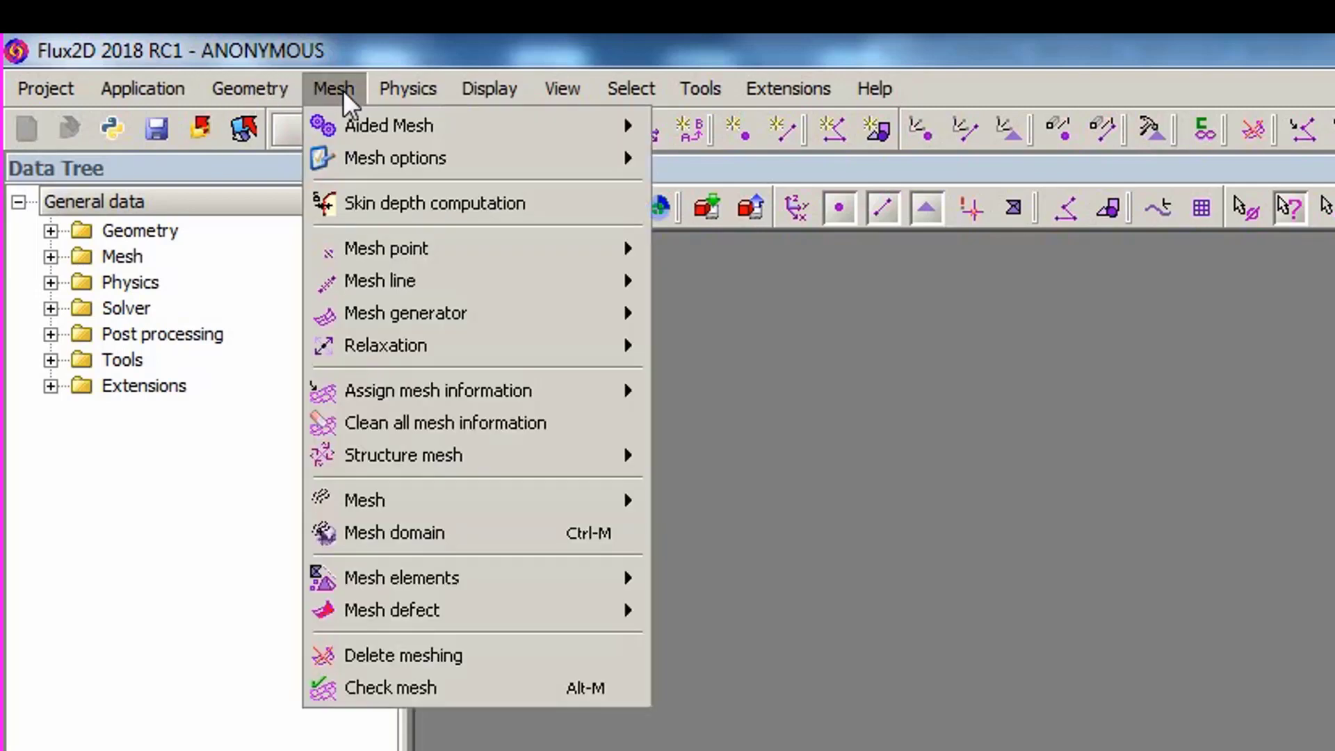
mouse_move(473, 256)
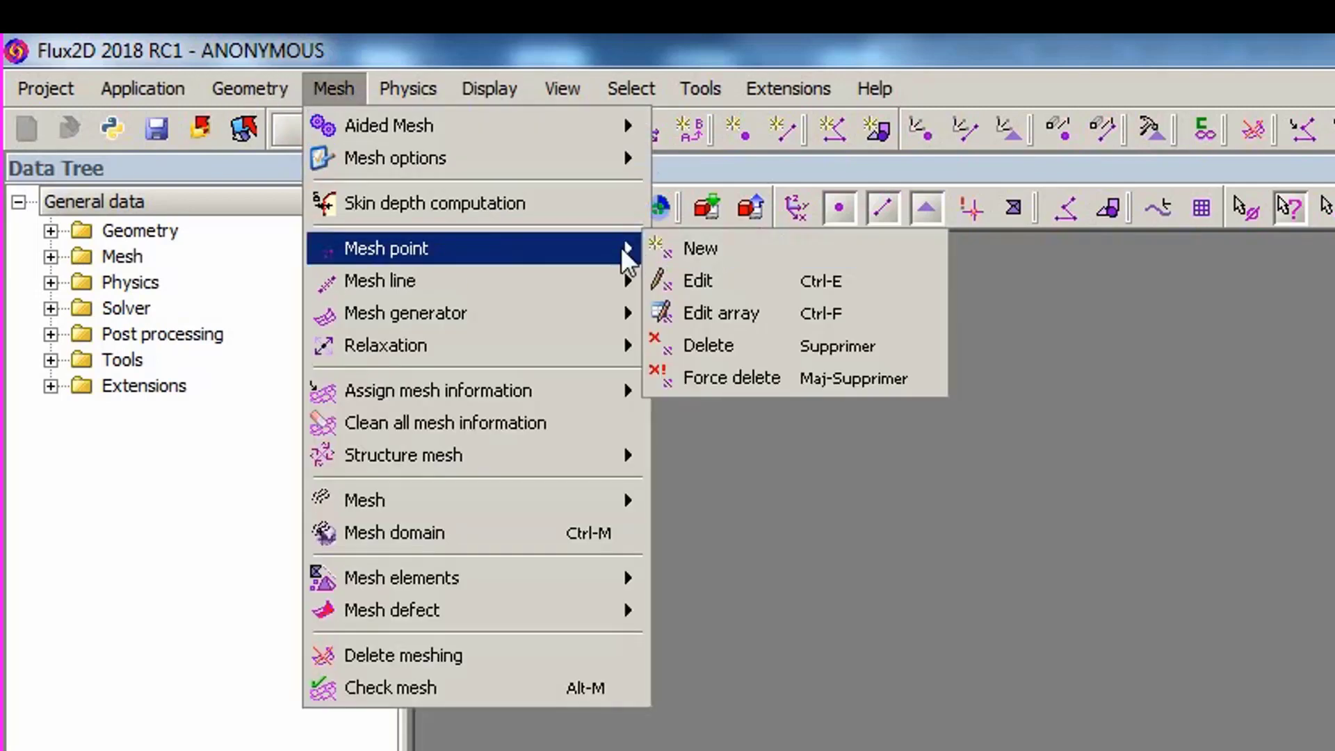
mouse_move(609, 288)
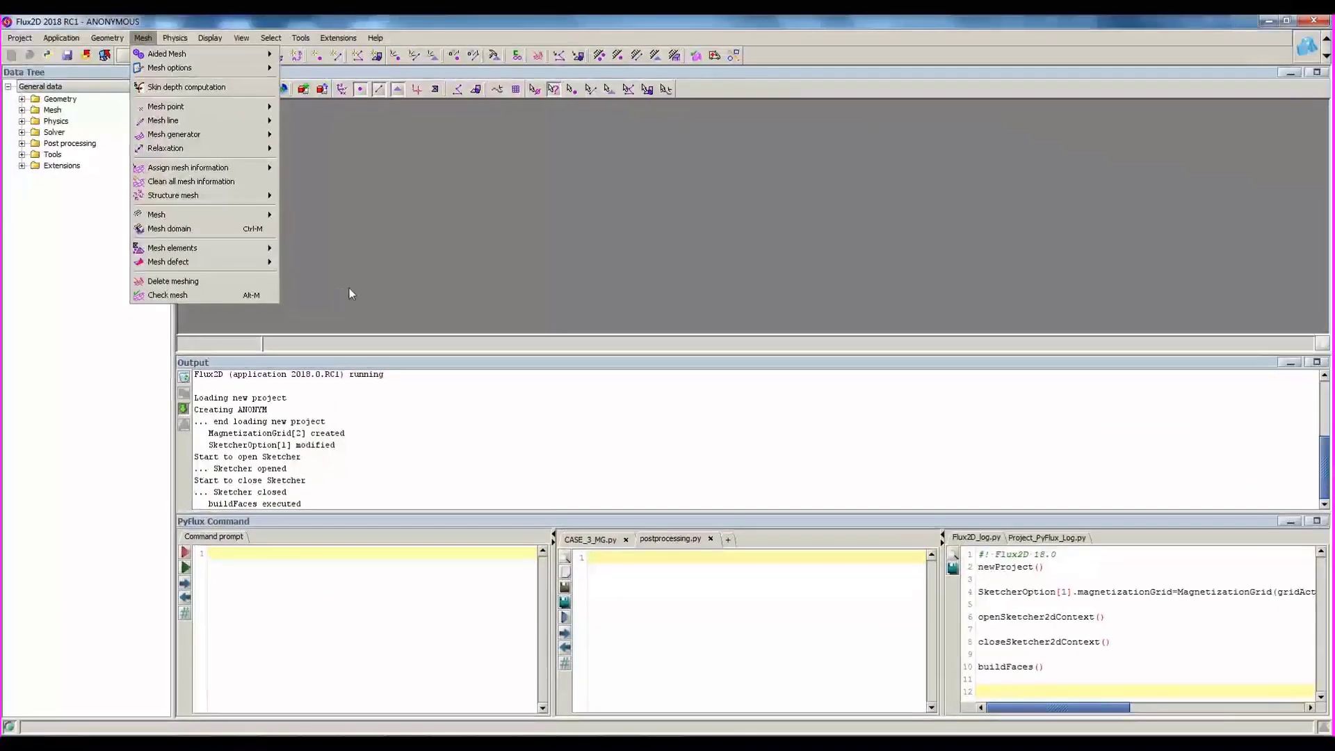
left_click(350, 289)
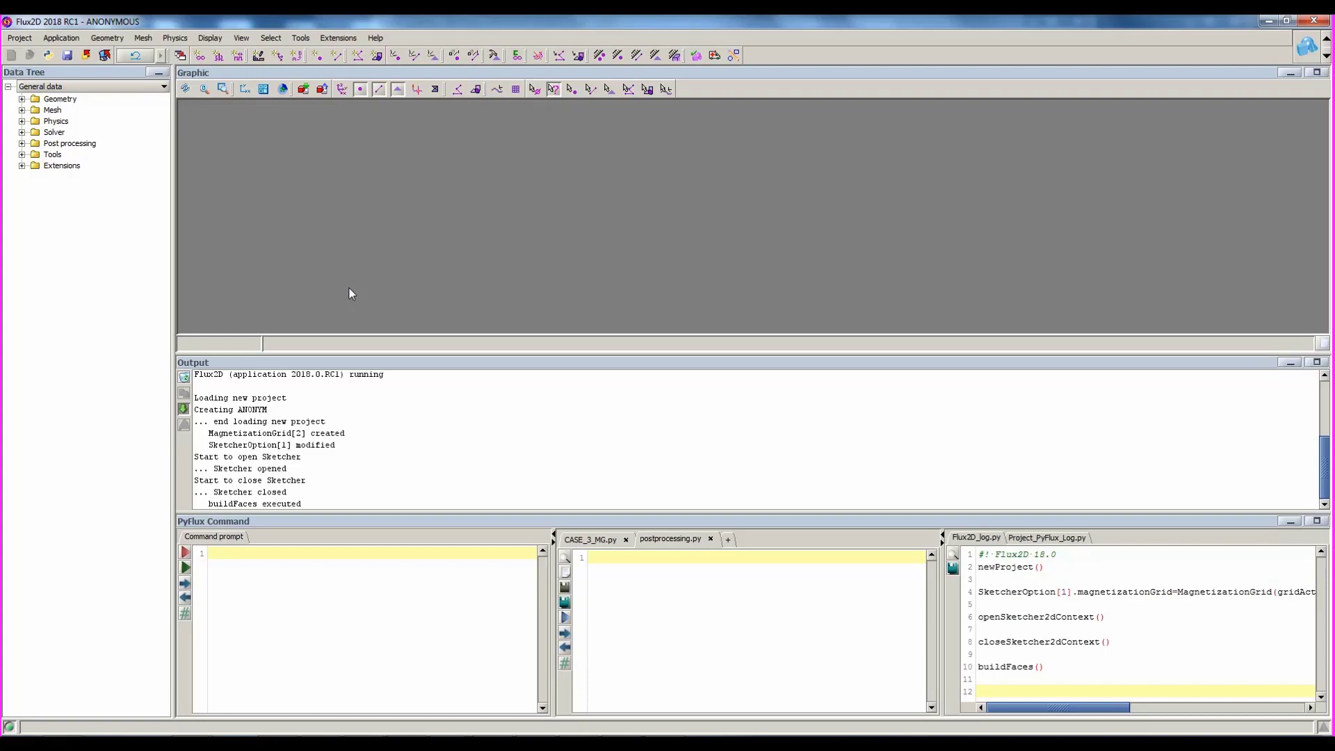
left_click(175, 37)
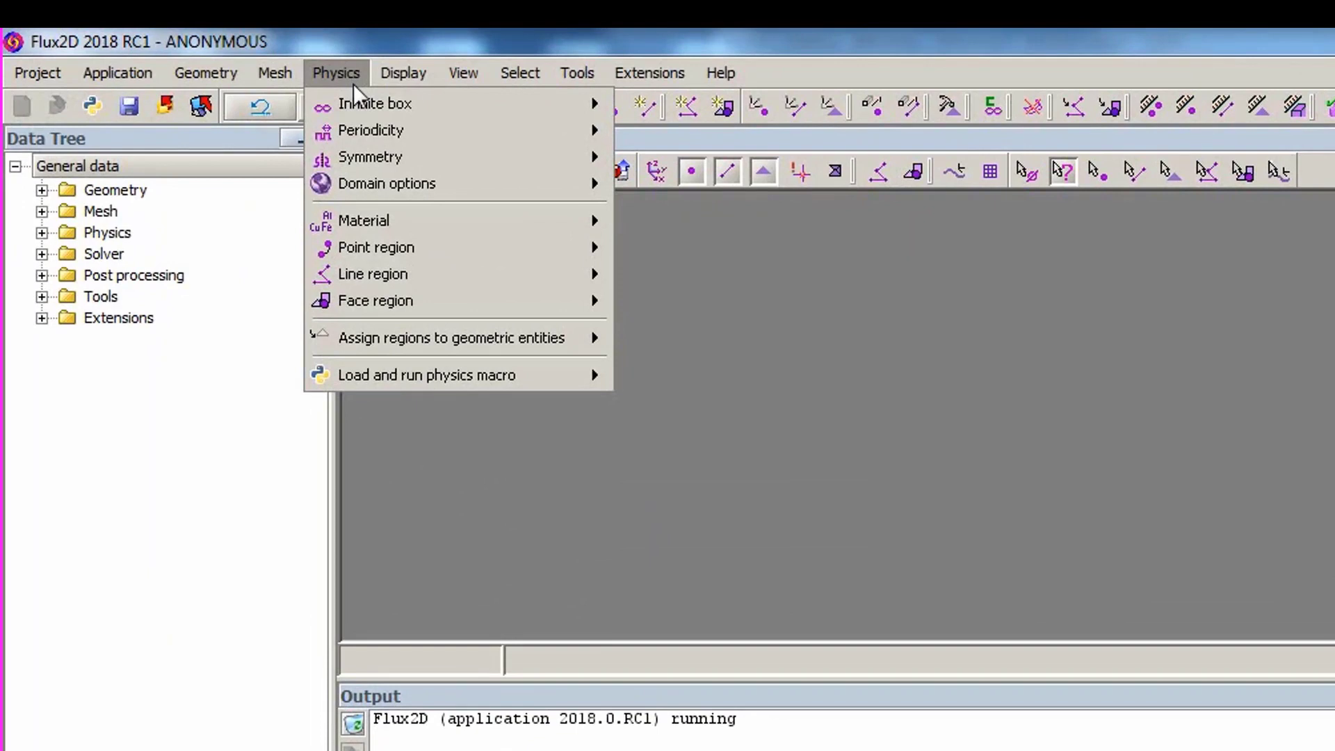
Step: Define a Magnetic > Magneto Static 2D application with domain depth 1
left_click(235, 29)
left_click(123, 72)
mouse_move(139, 105)
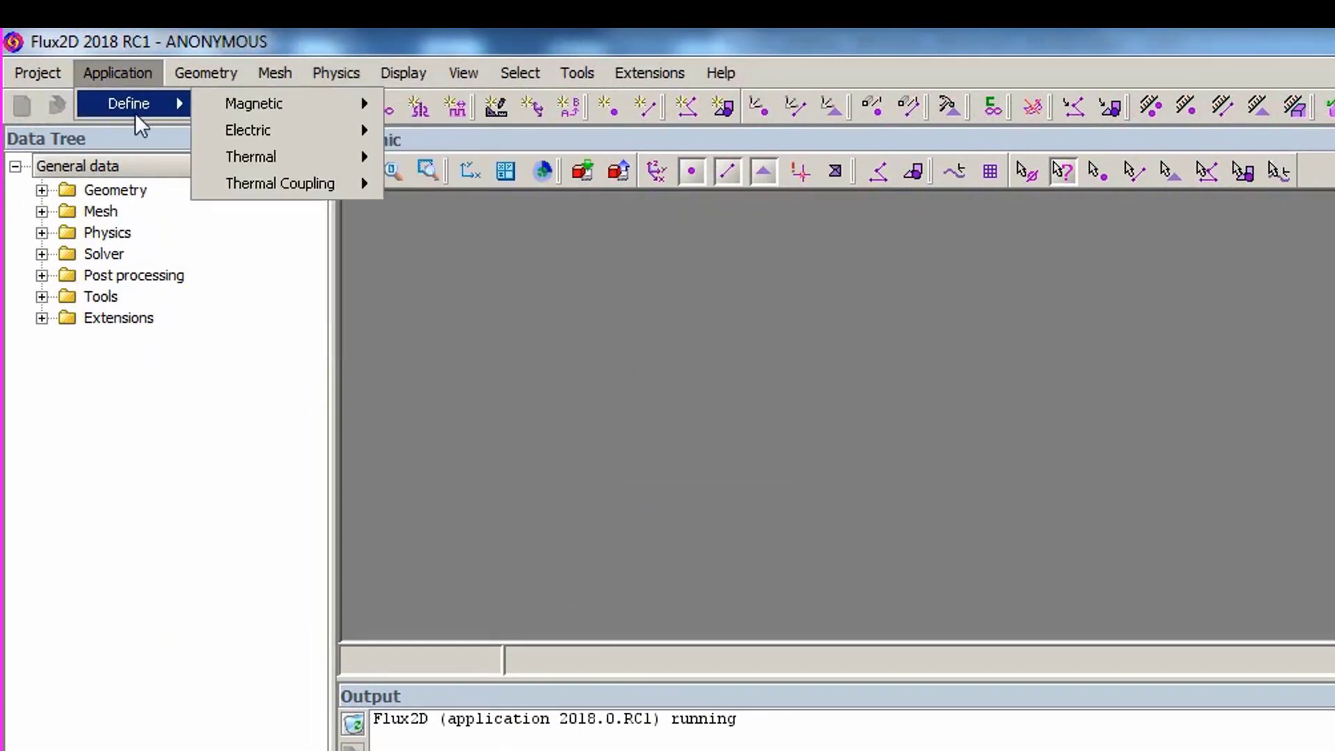
mouse_move(255, 104)
left_click(413, 103)
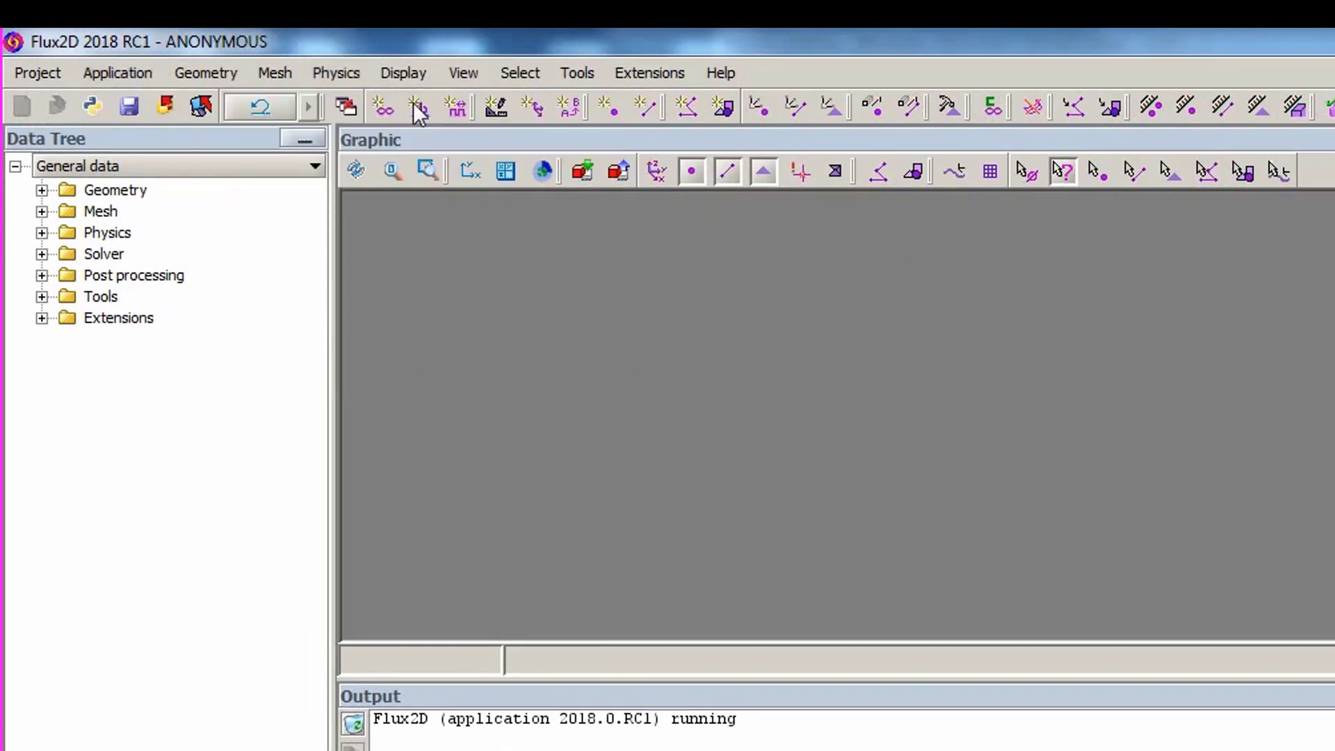
left_click(367, 378)
type("1")
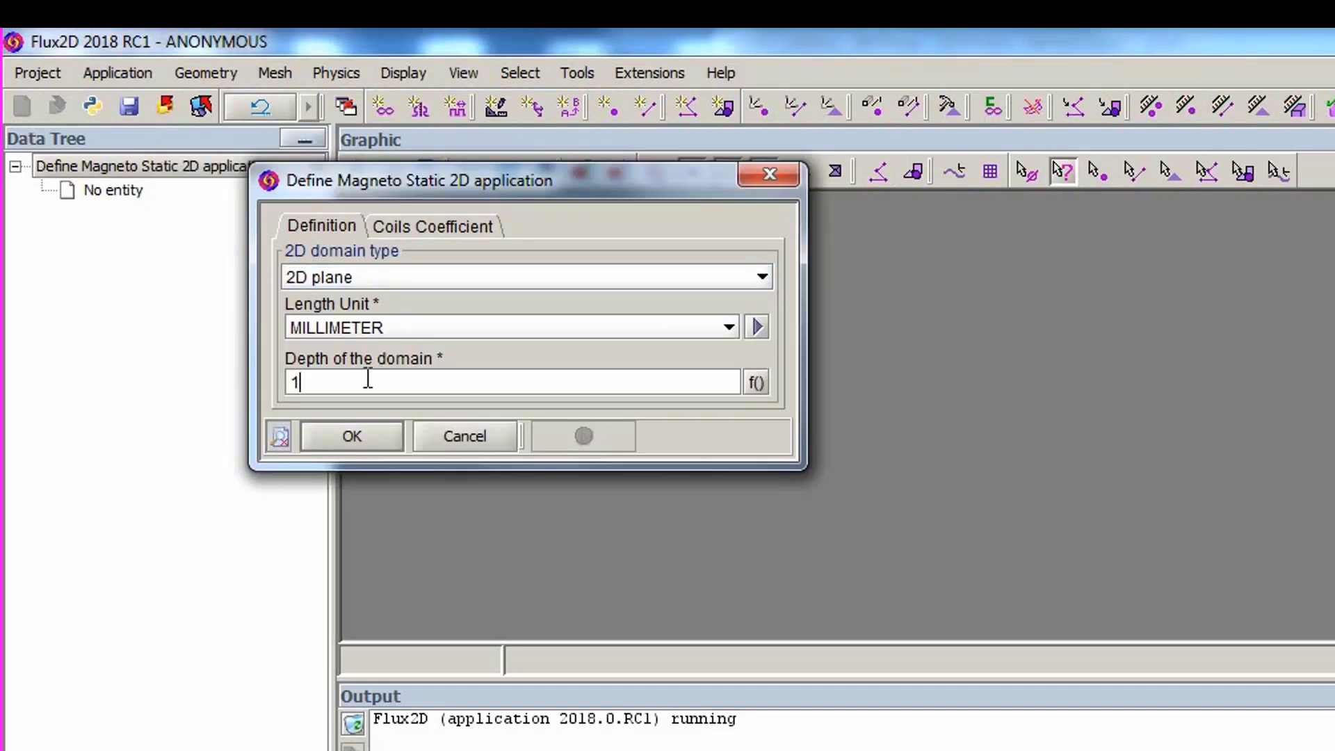
key("Return")
Step: Browse the Physics and Geometry menu options
left_click(350, 74)
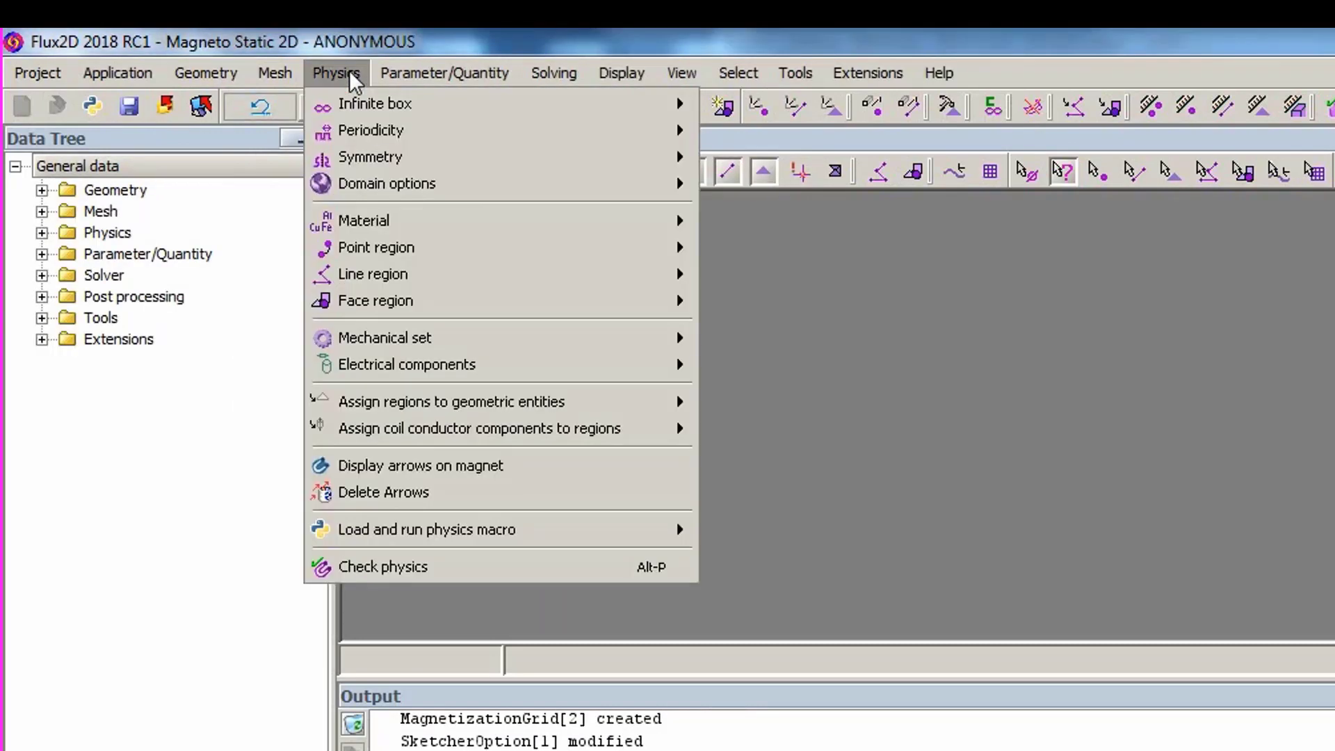
mouse_move(391, 365)
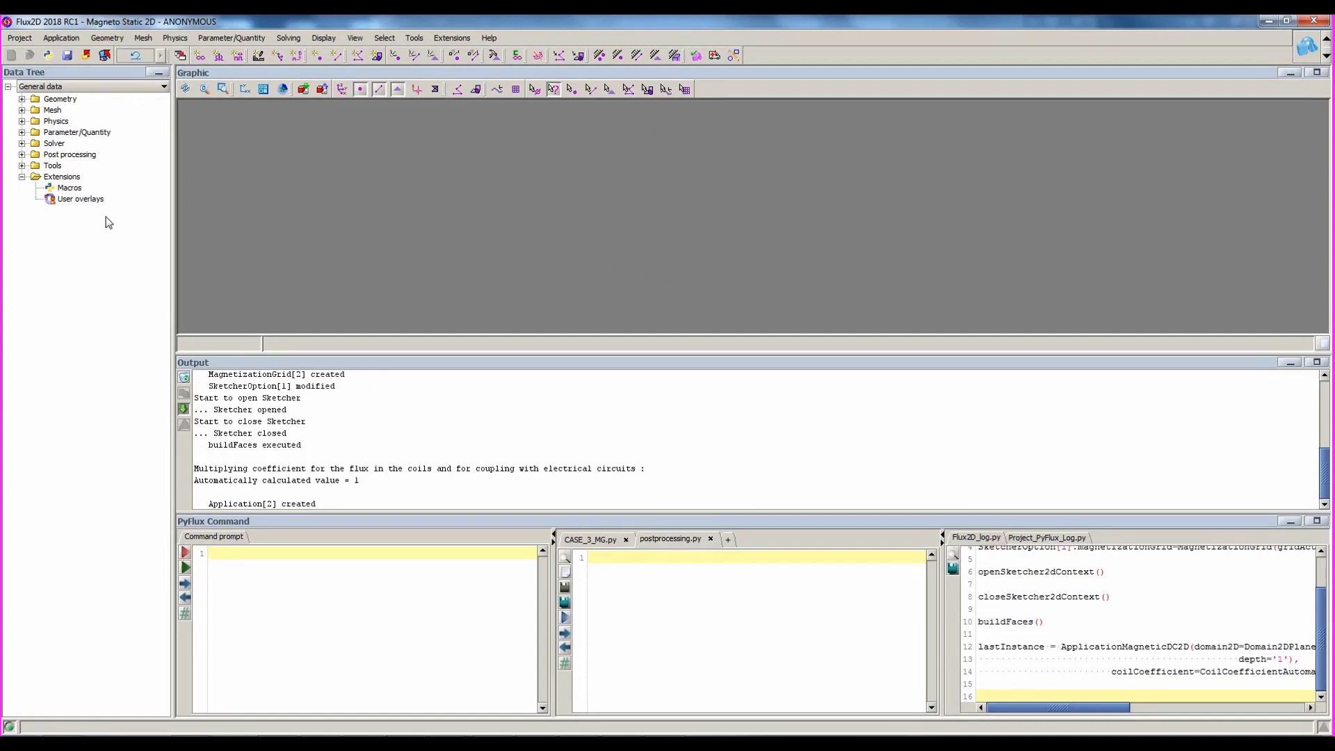
left_click(107, 38)
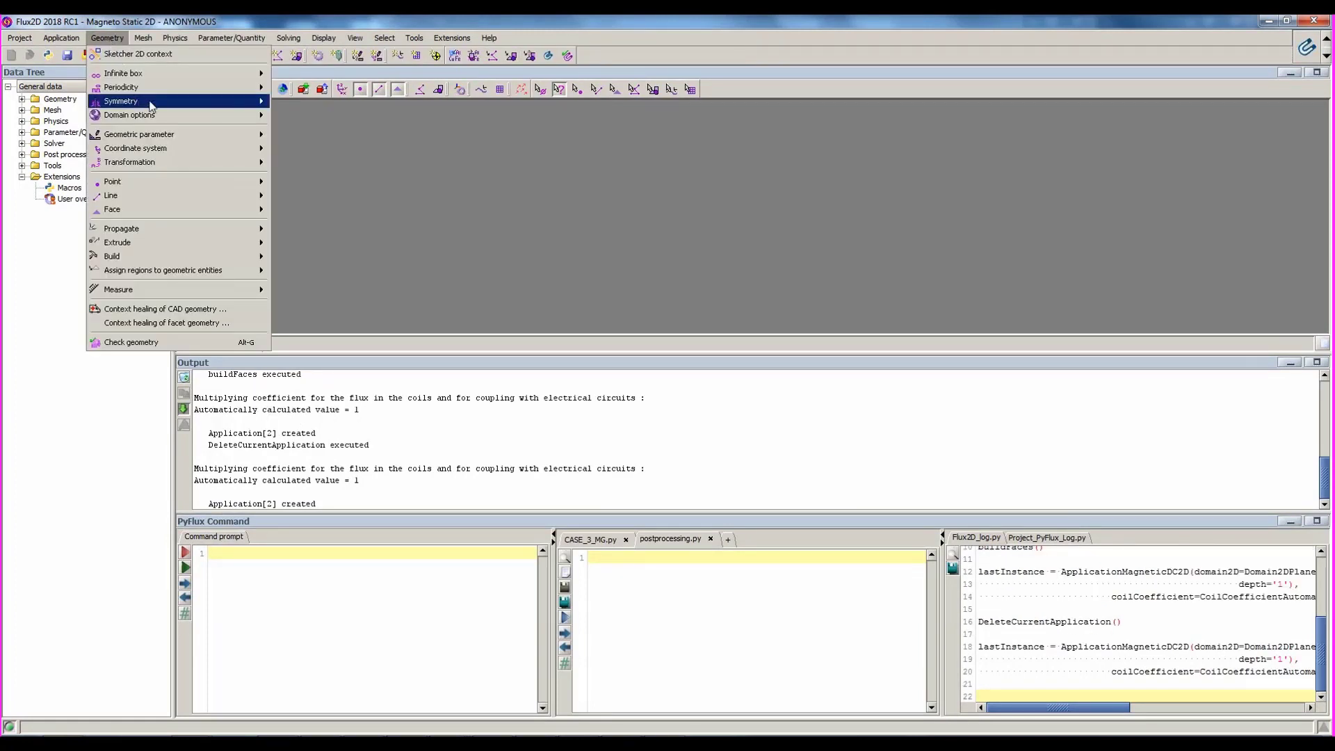
mouse_move(209, 136)
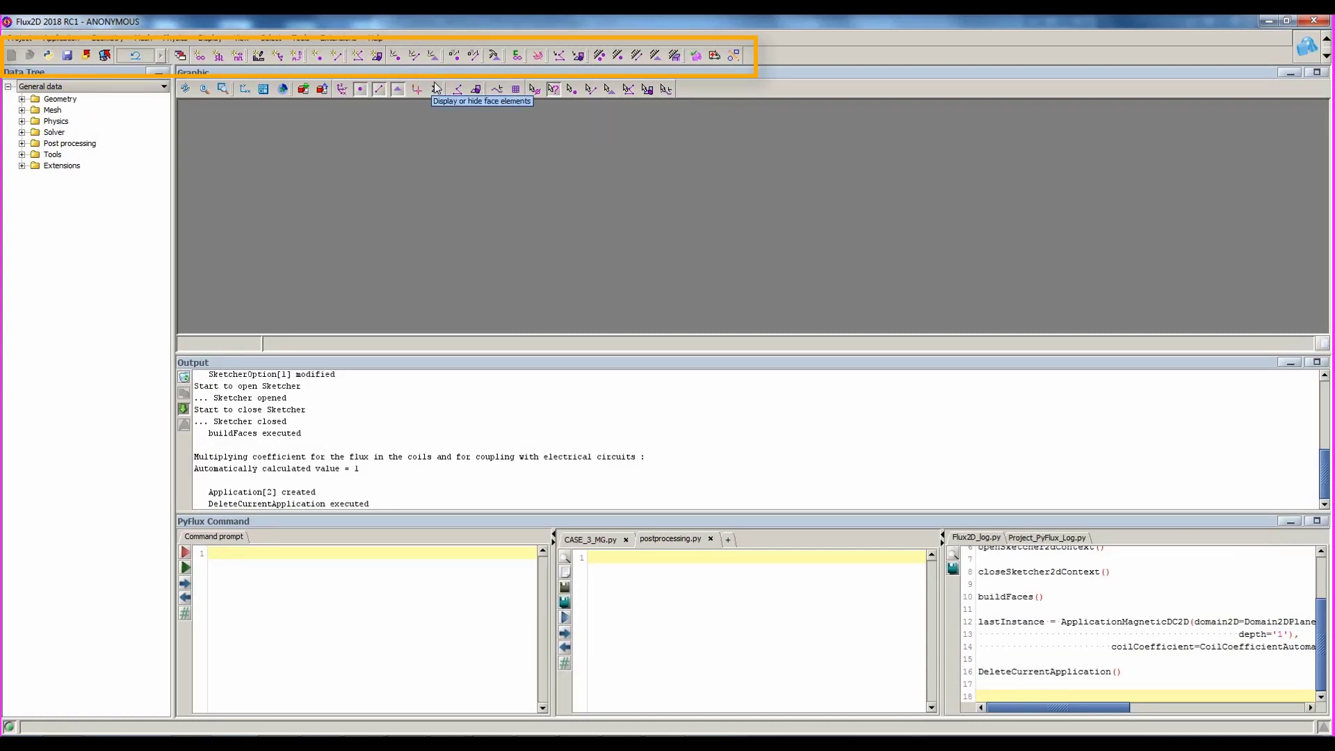
Step: Switch the workflow context to Mesh
left_click(1307, 47)
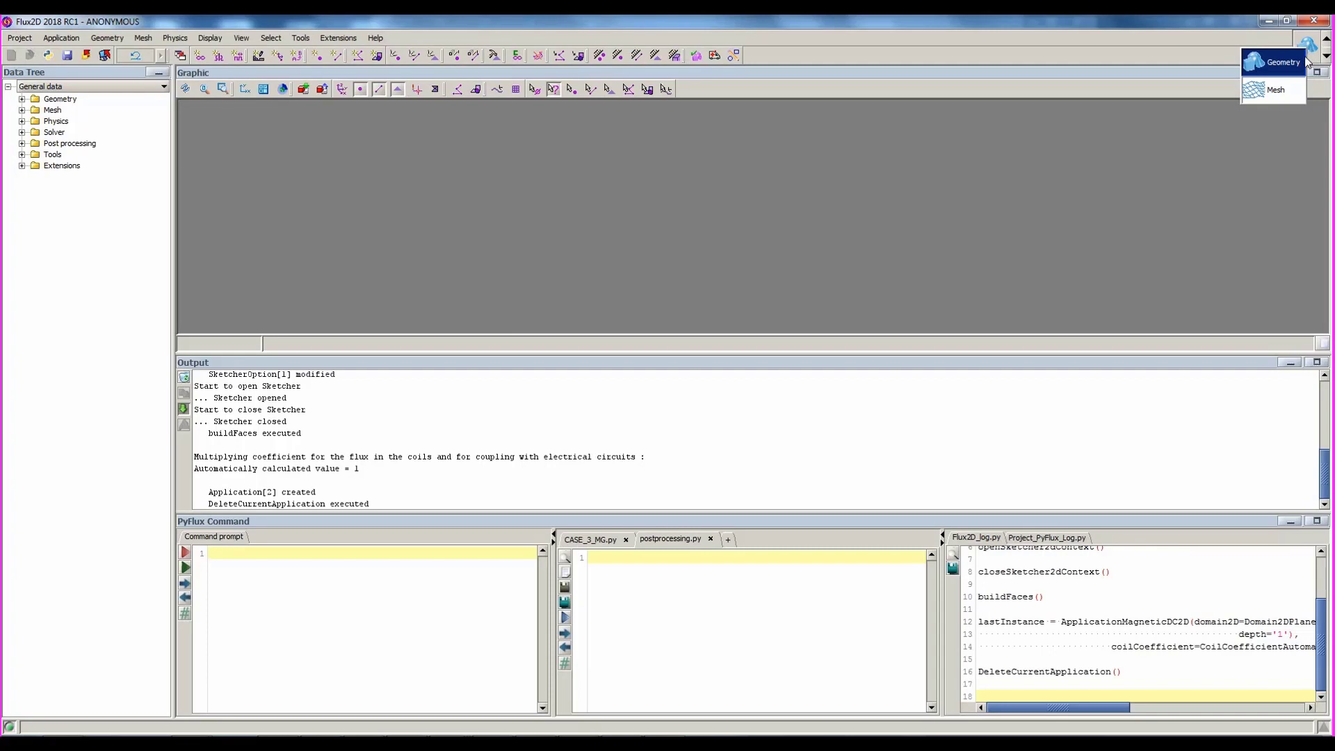
left_click(1292, 91)
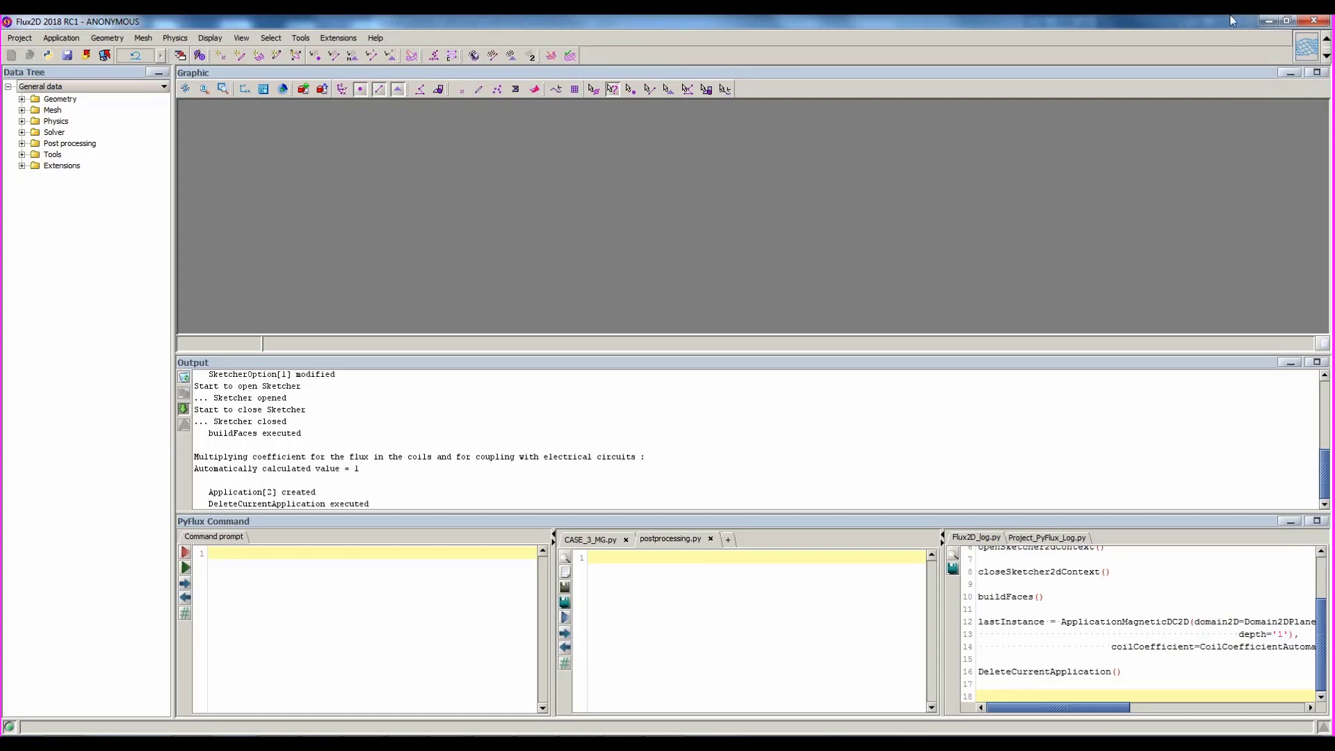
left_click(1307, 49)
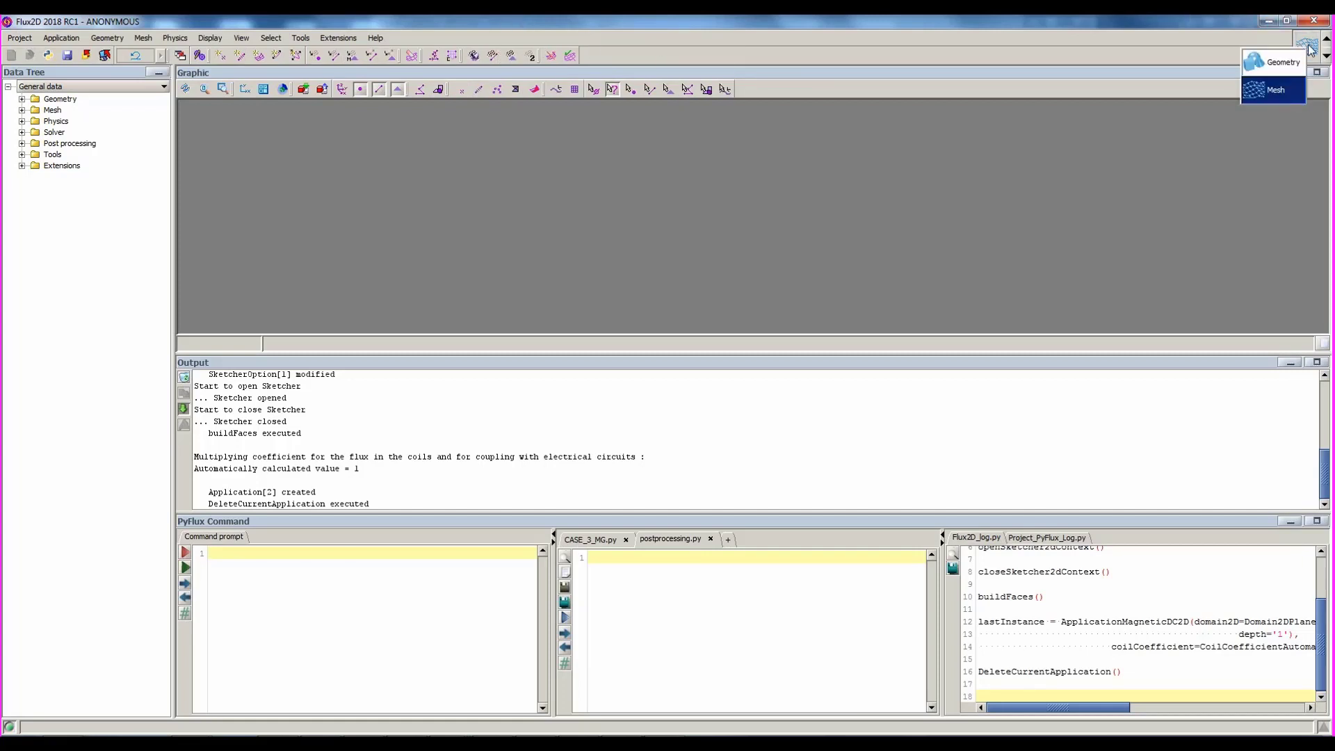
left_click(1073, 136)
Step: Define a Magneto Static 2D application again with depth 1
left_click(61, 38)
mouse_move(67, 54)
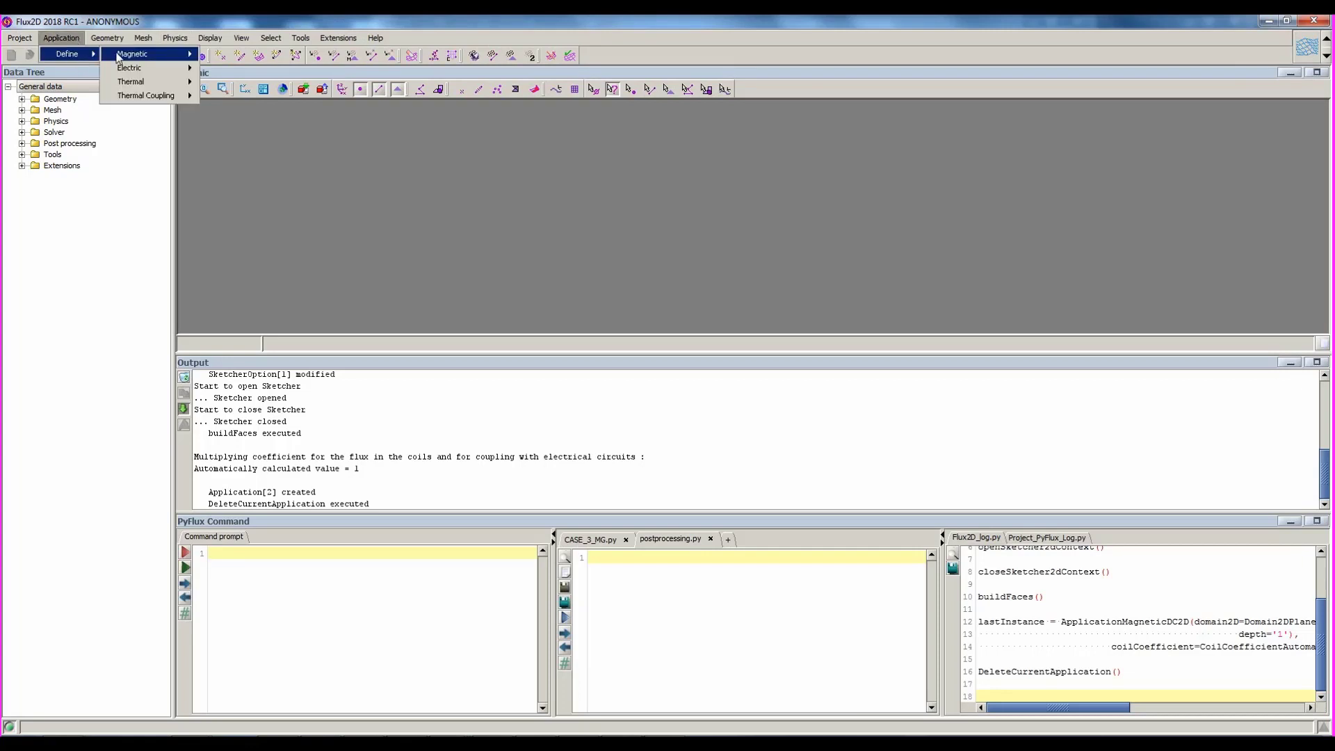
mouse_move(139, 53)
left_click(222, 54)
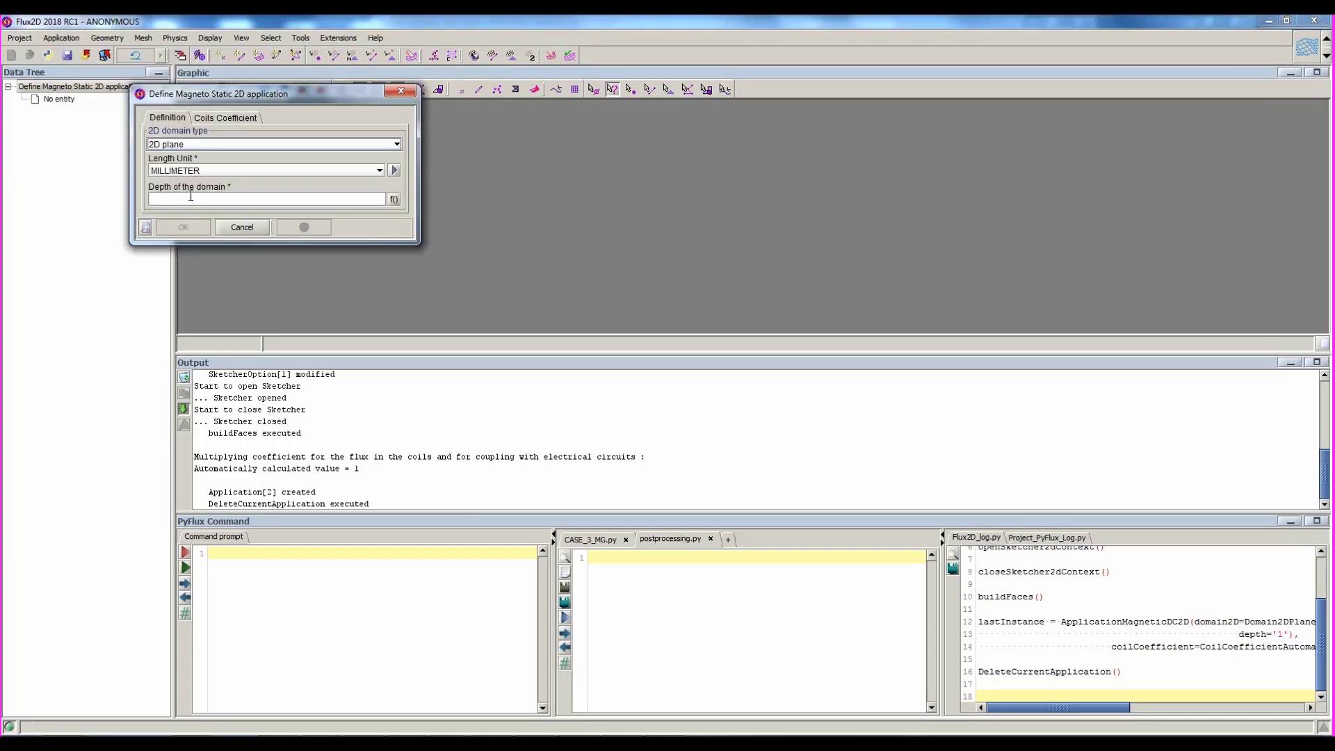
type("1")
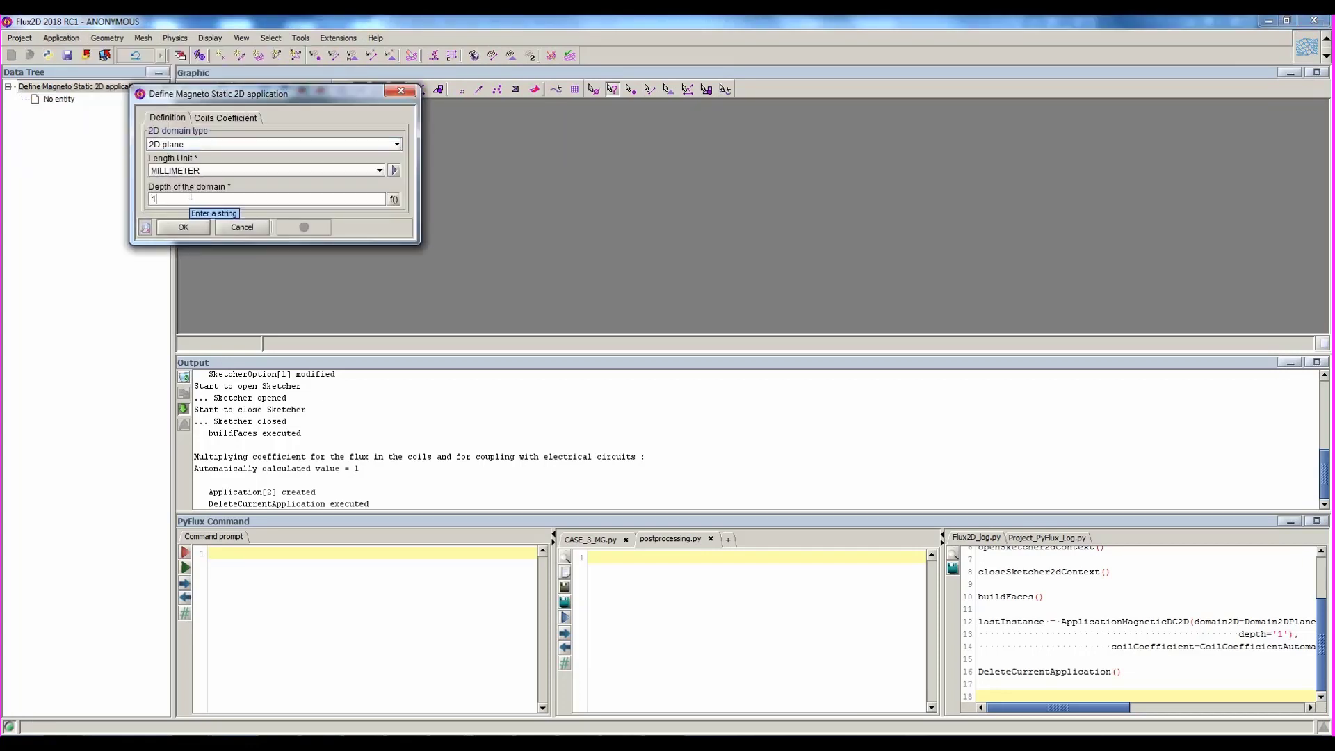
key("Return")
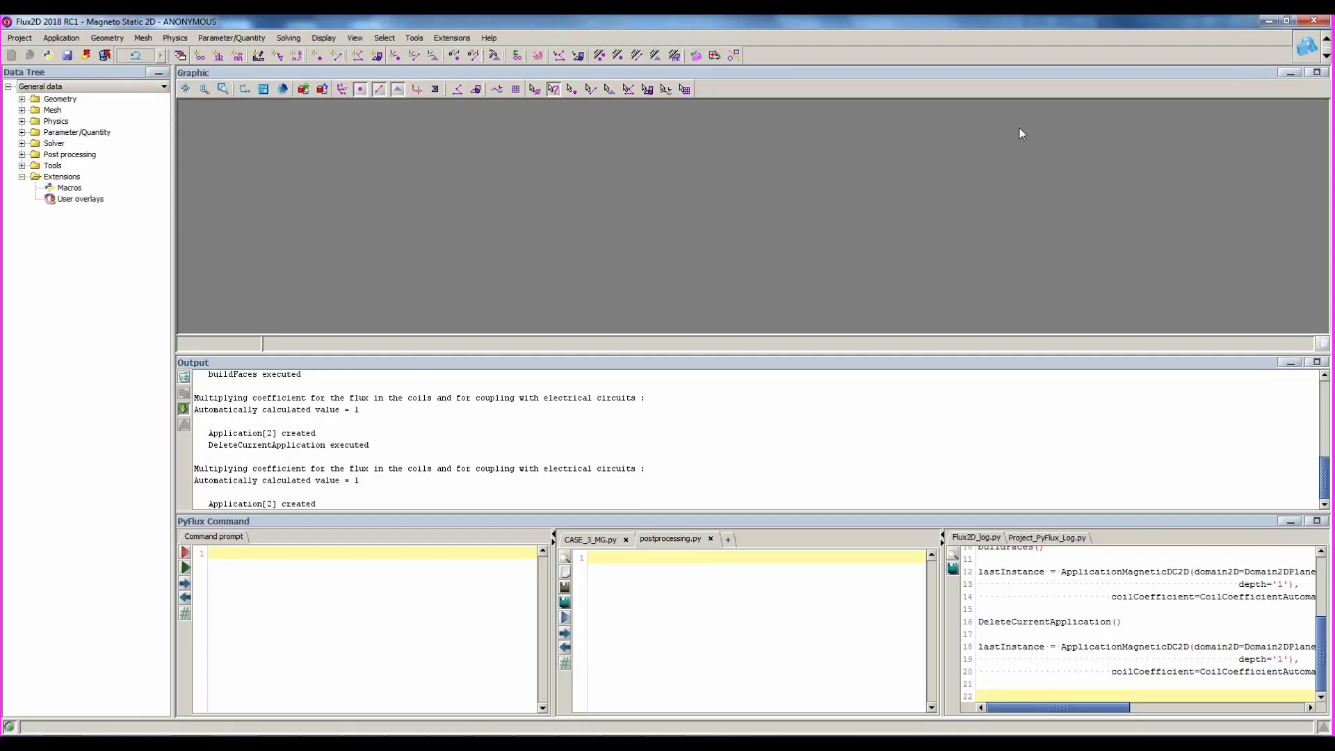
Step: Switch to Physics, then back to Geometry, and cancel a new geometric parameter
left_click(1316, 53)
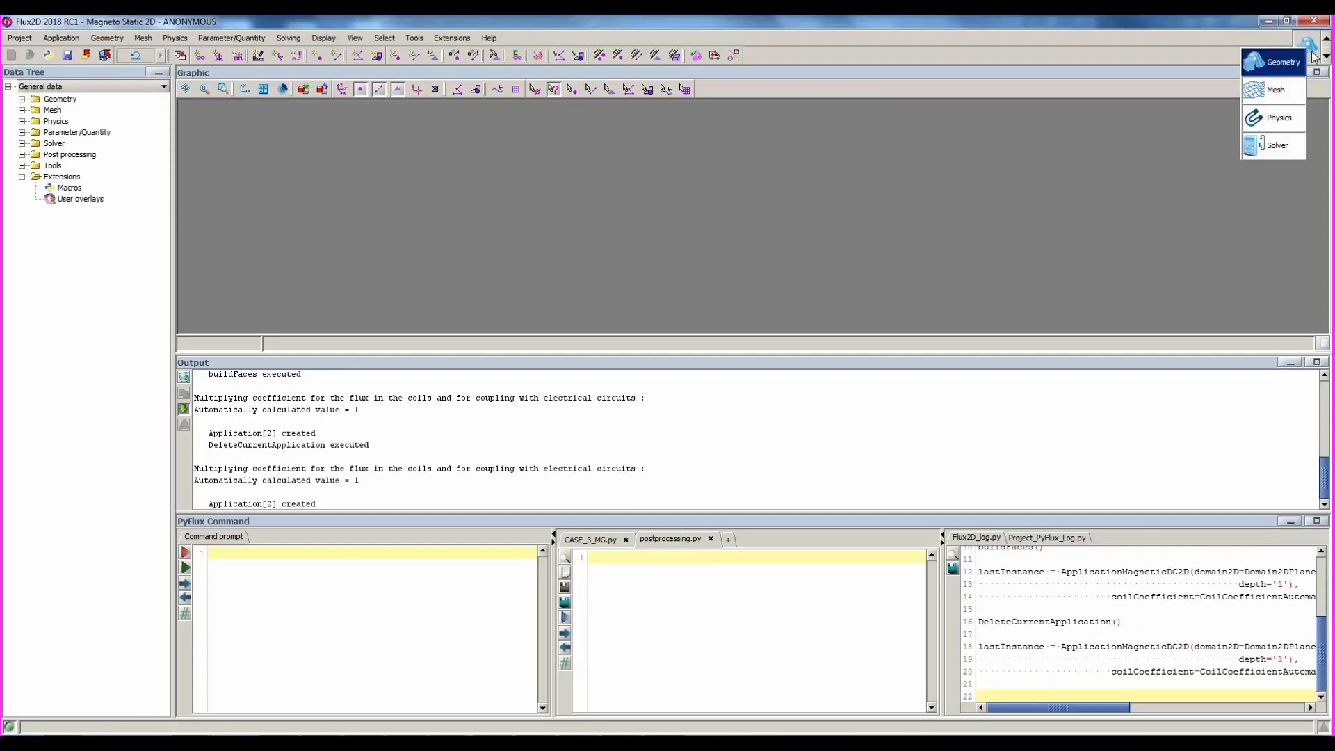
left_click(1286, 119)
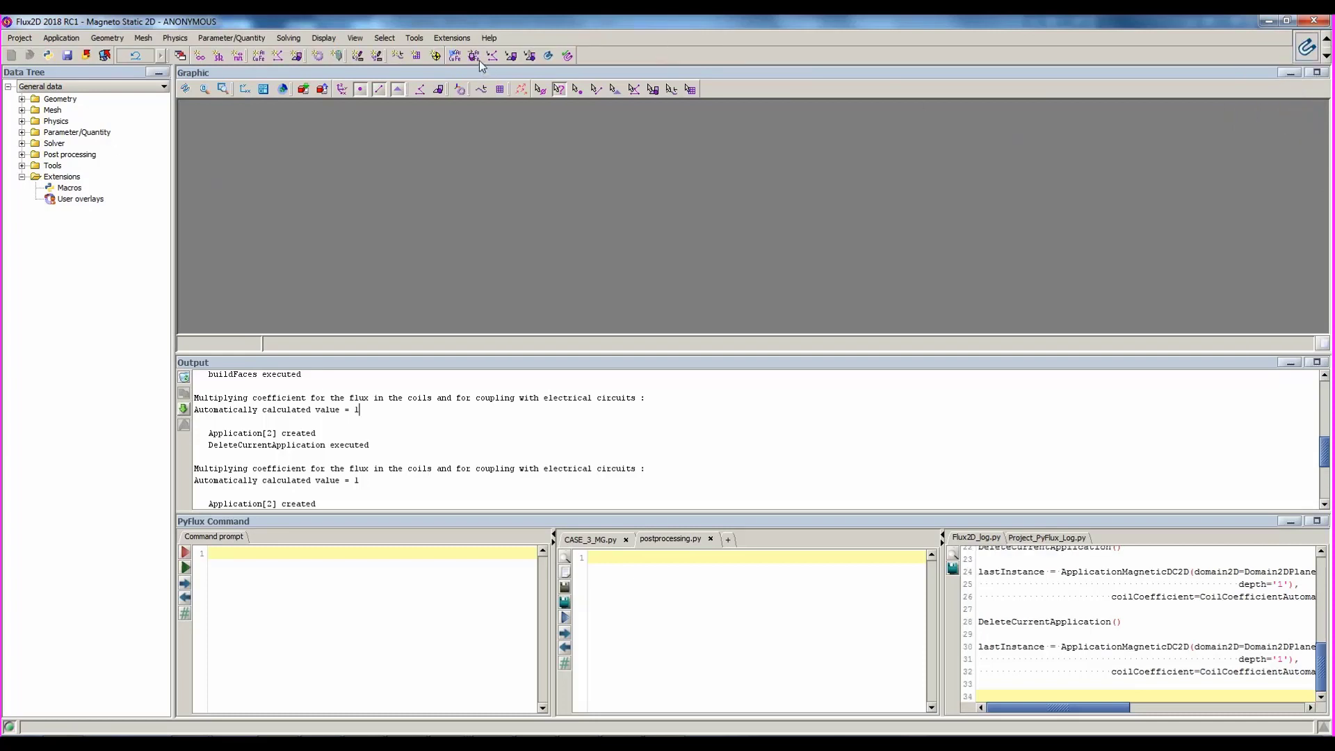
left_click(1307, 49)
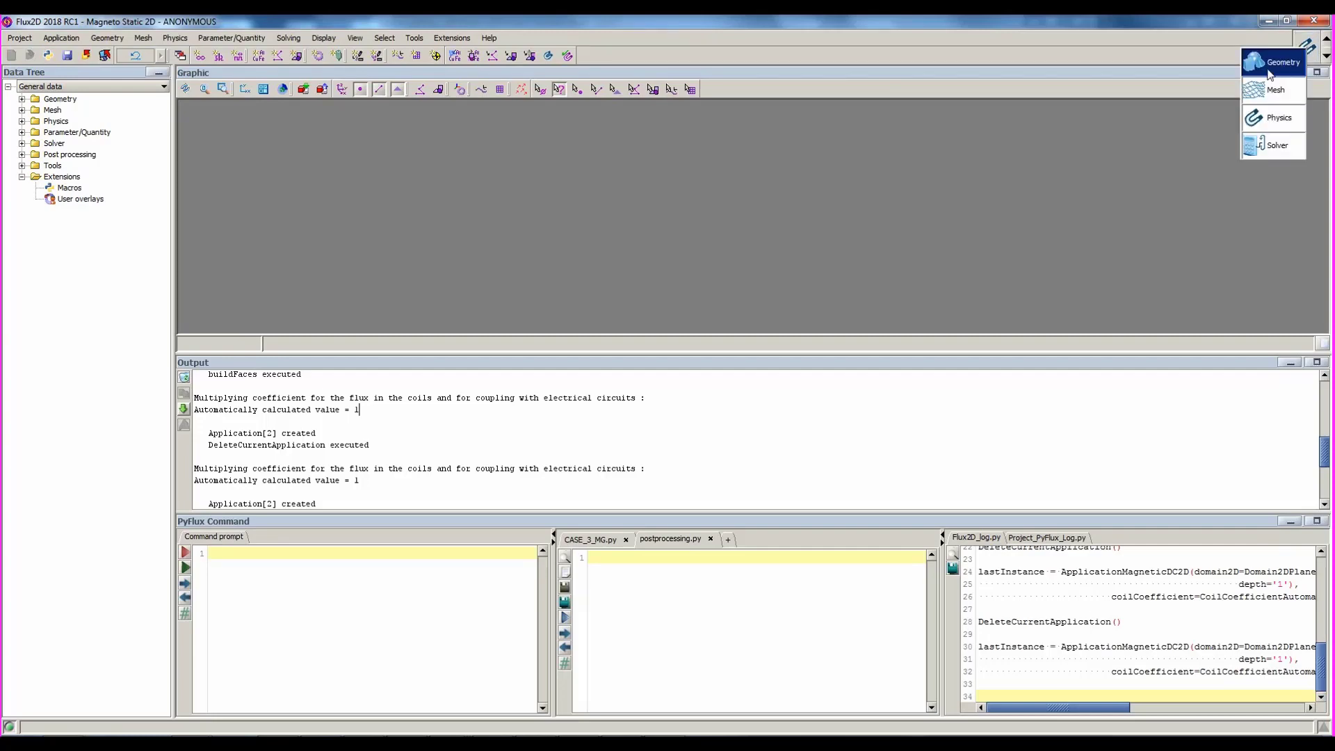
left_click(1286, 72)
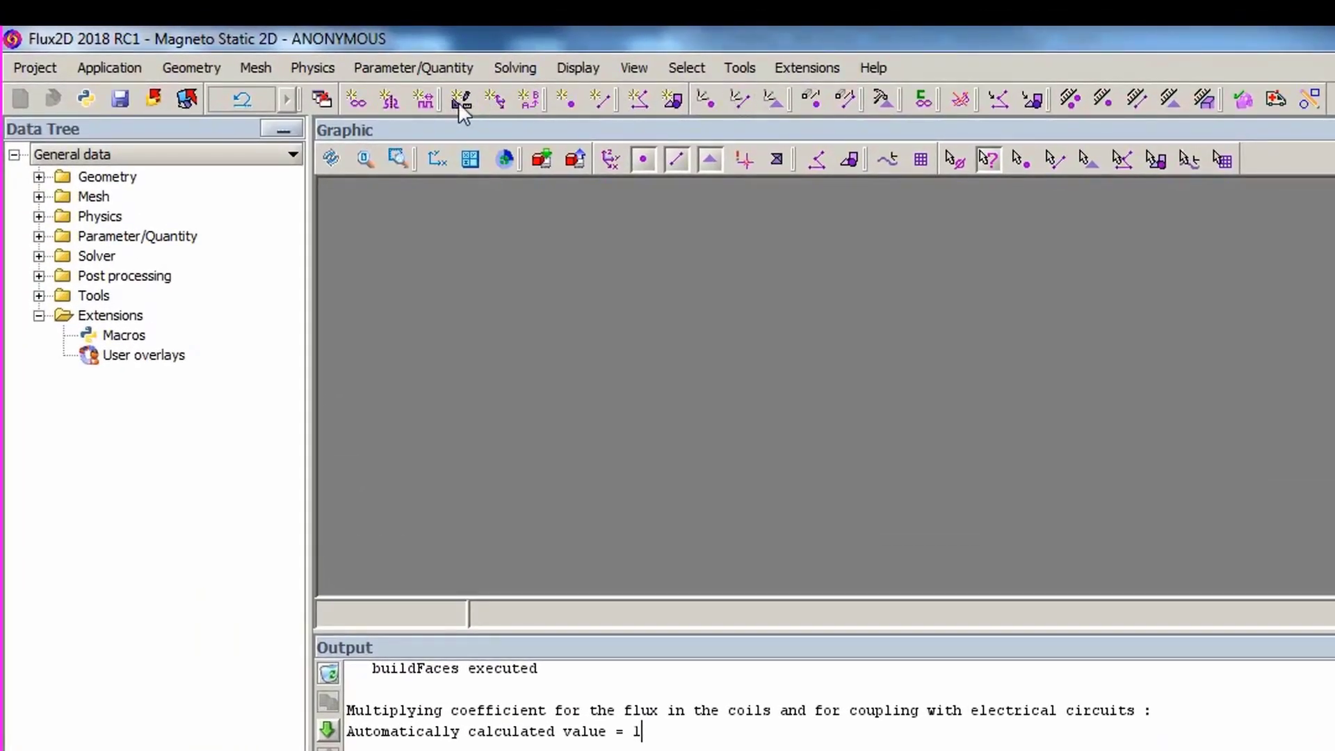
left_click(461, 98)
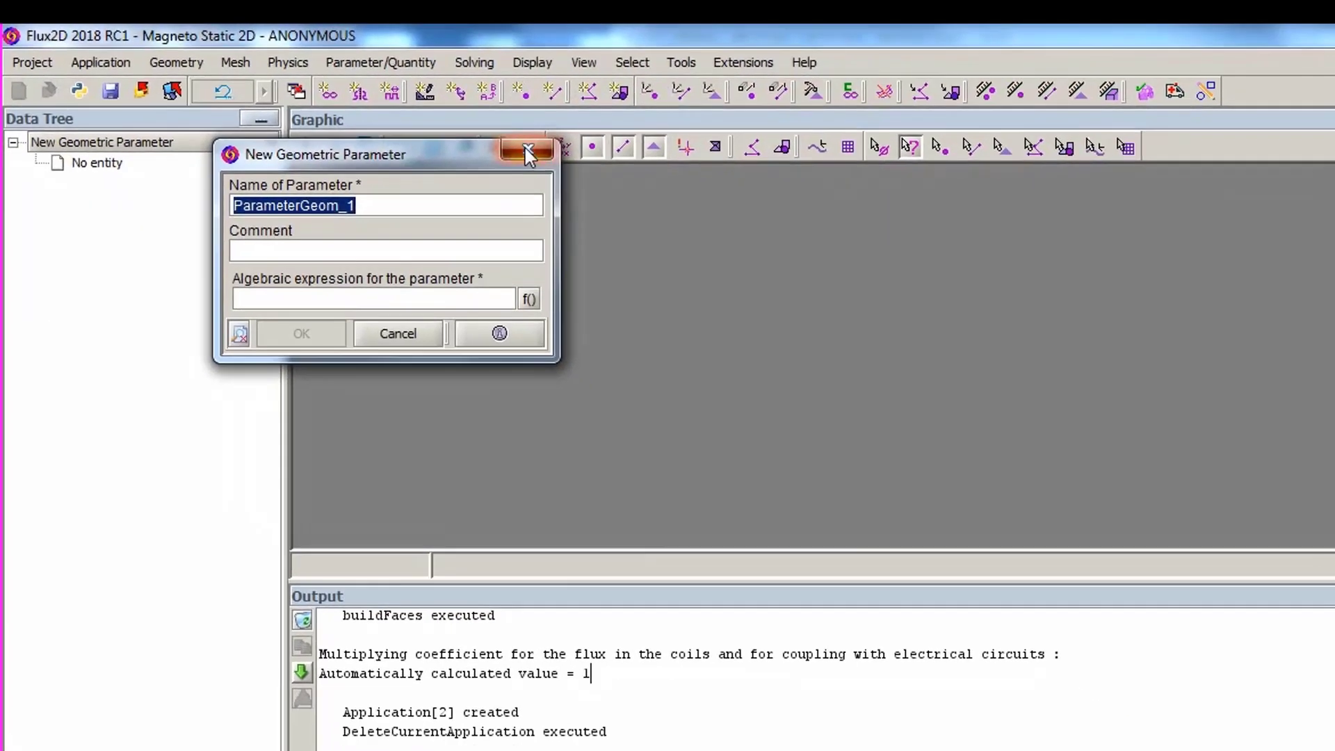
left_click(573, 162)
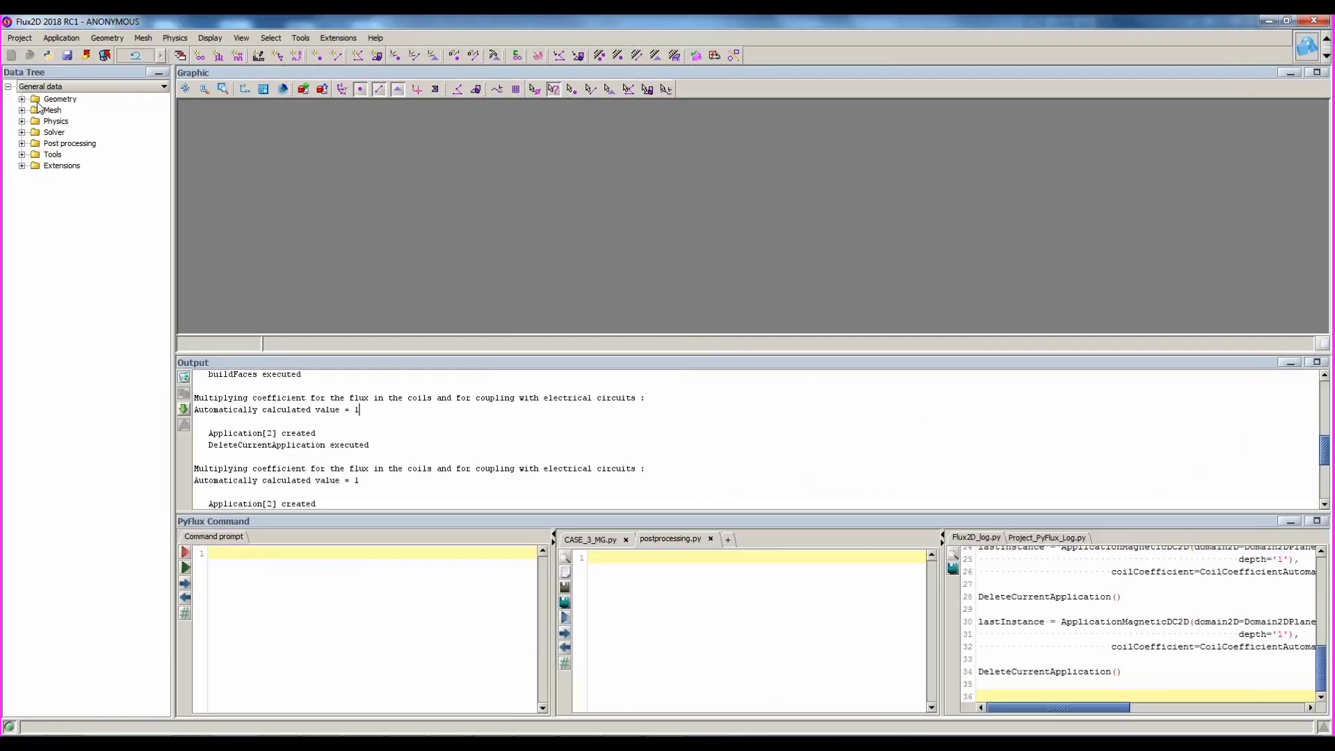
Step: Expand Geometry > Geometric tools in the data tree and view the Geometric parameter actions
left_click(21, 99)
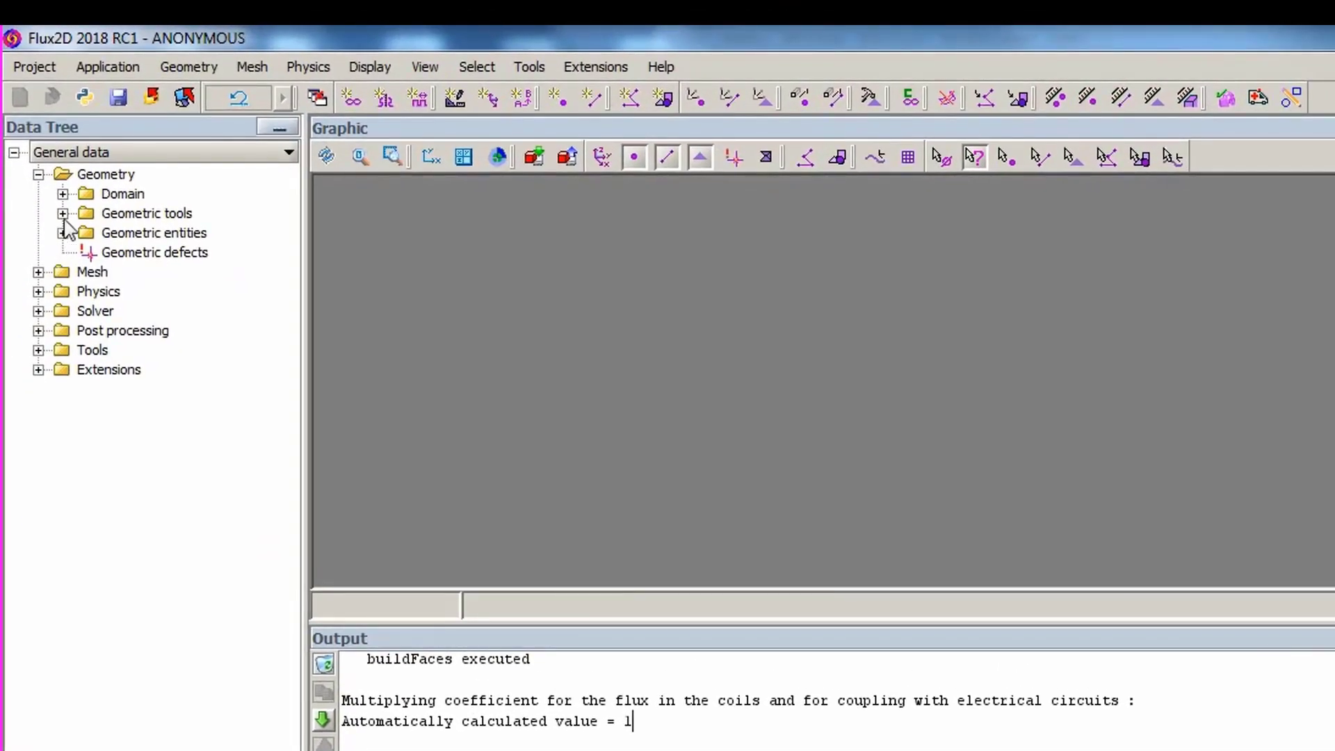
left_click(63, 213)
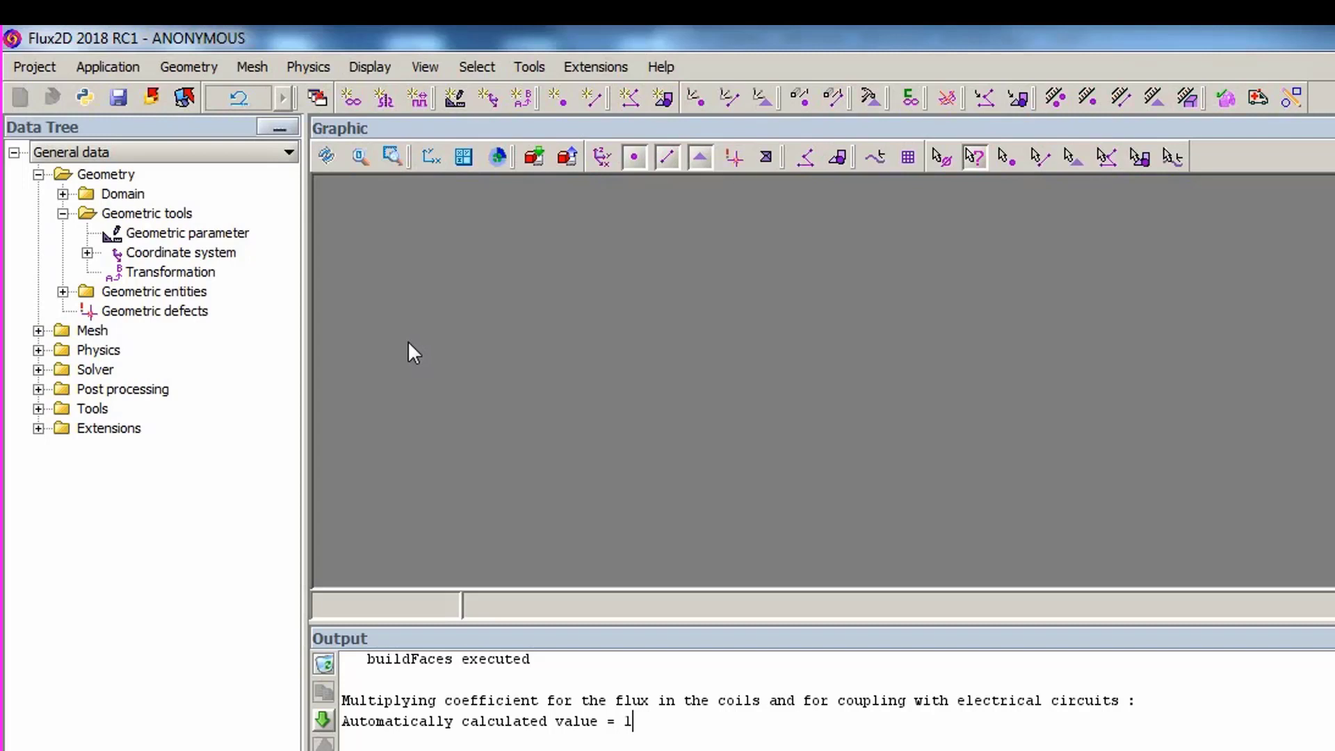
right_click(171, 233)
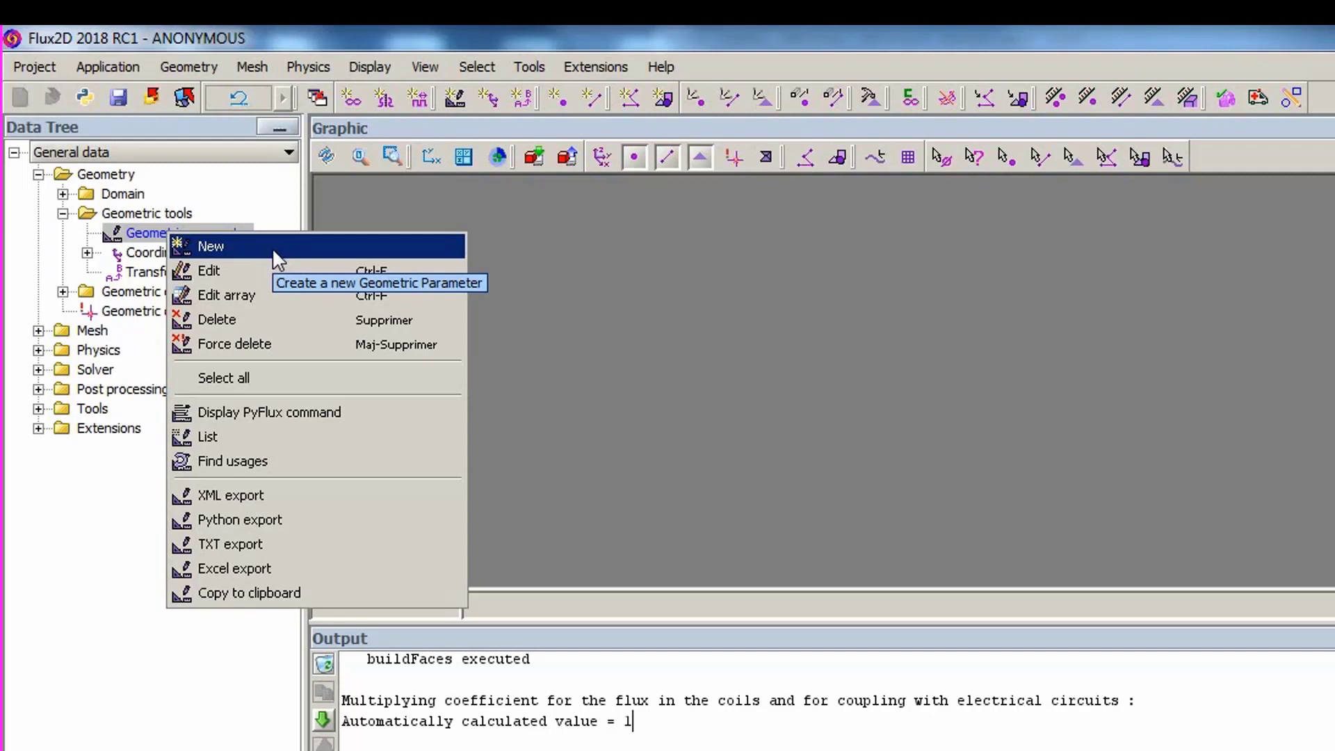
left_click(641, 301)
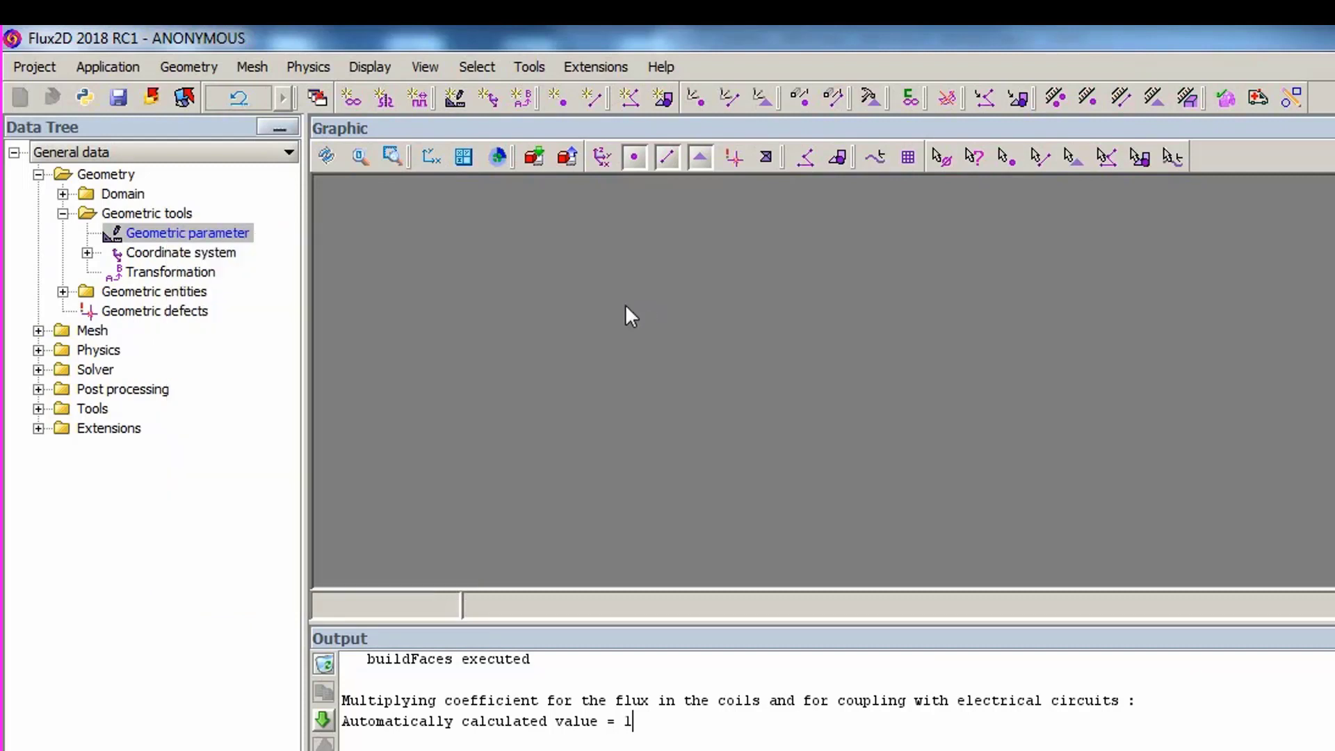
Step: Define a Magneto Static 2D application: 2D plane, MILLIMETER, depth 1
left_click(38, 350)
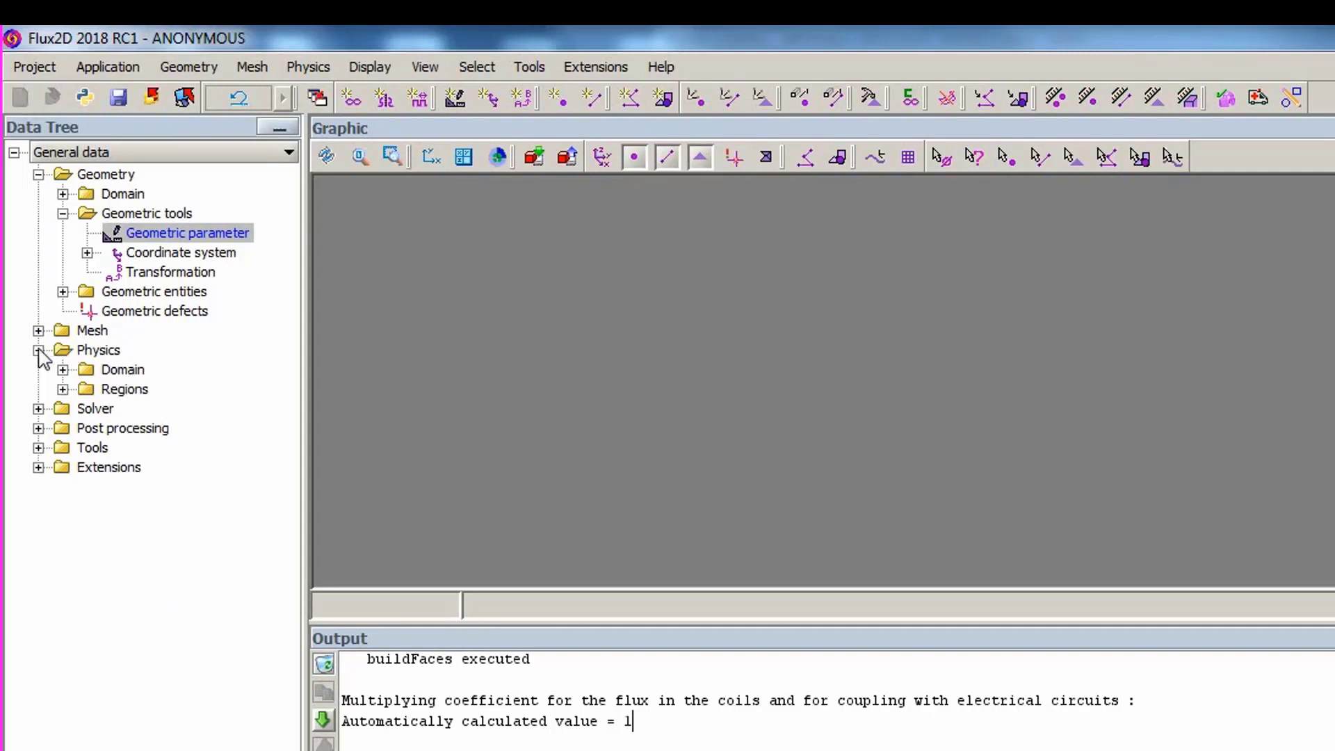
left_click(62, 389)
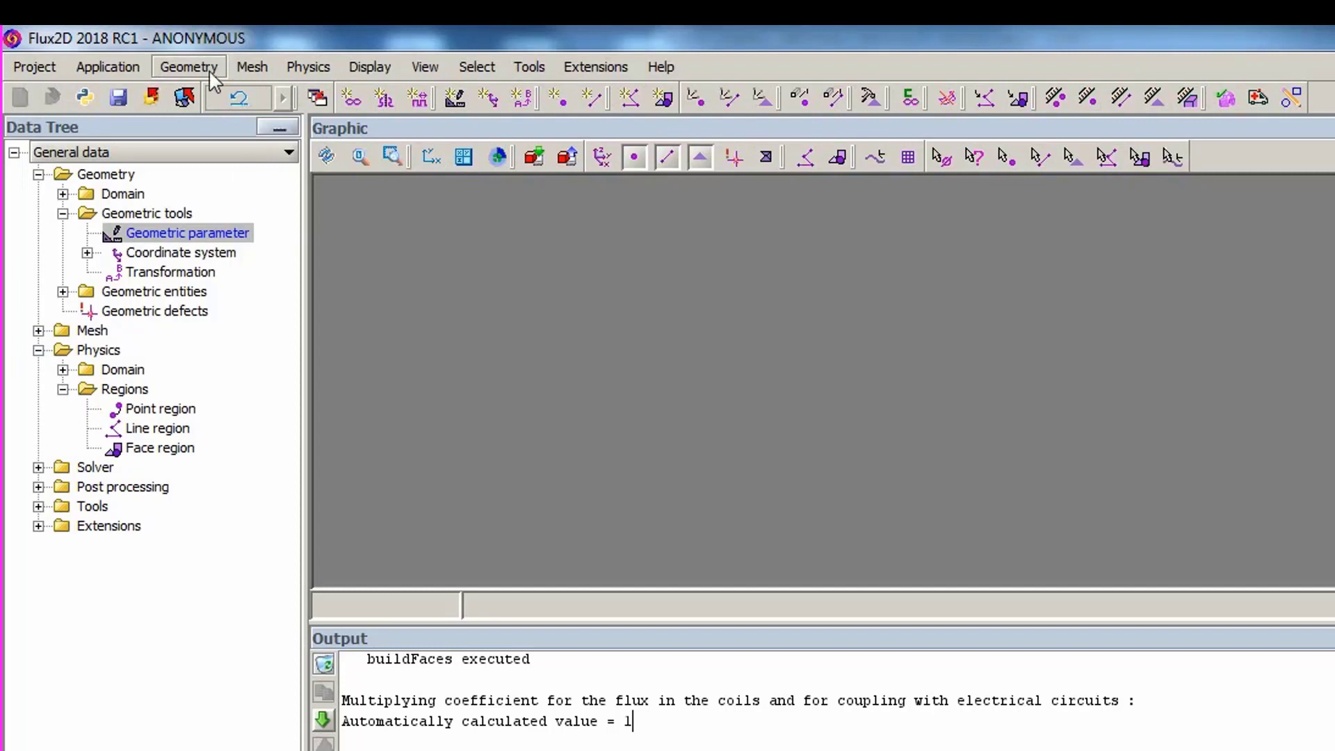
left_click(119, 67)
mouse_move(139, 95)
mouse_move(278, 95)
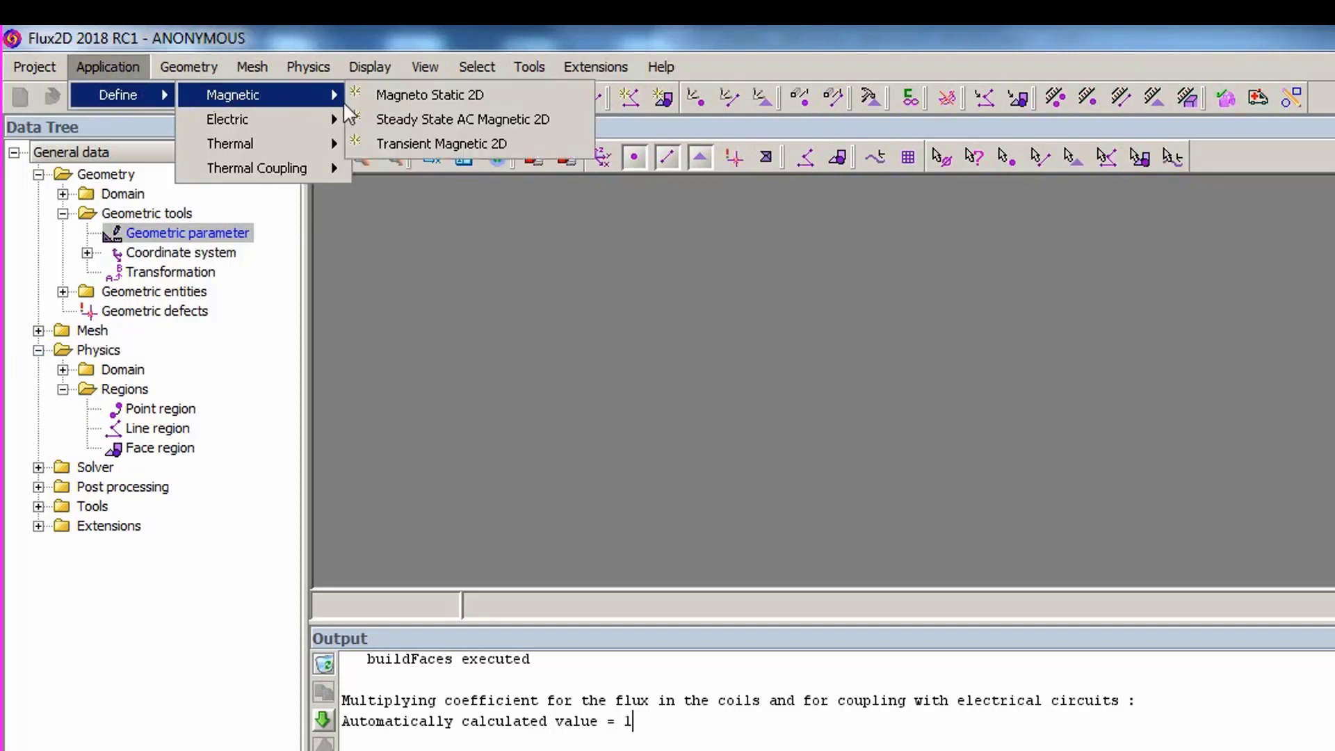
left_click(406, 102)
type("1")
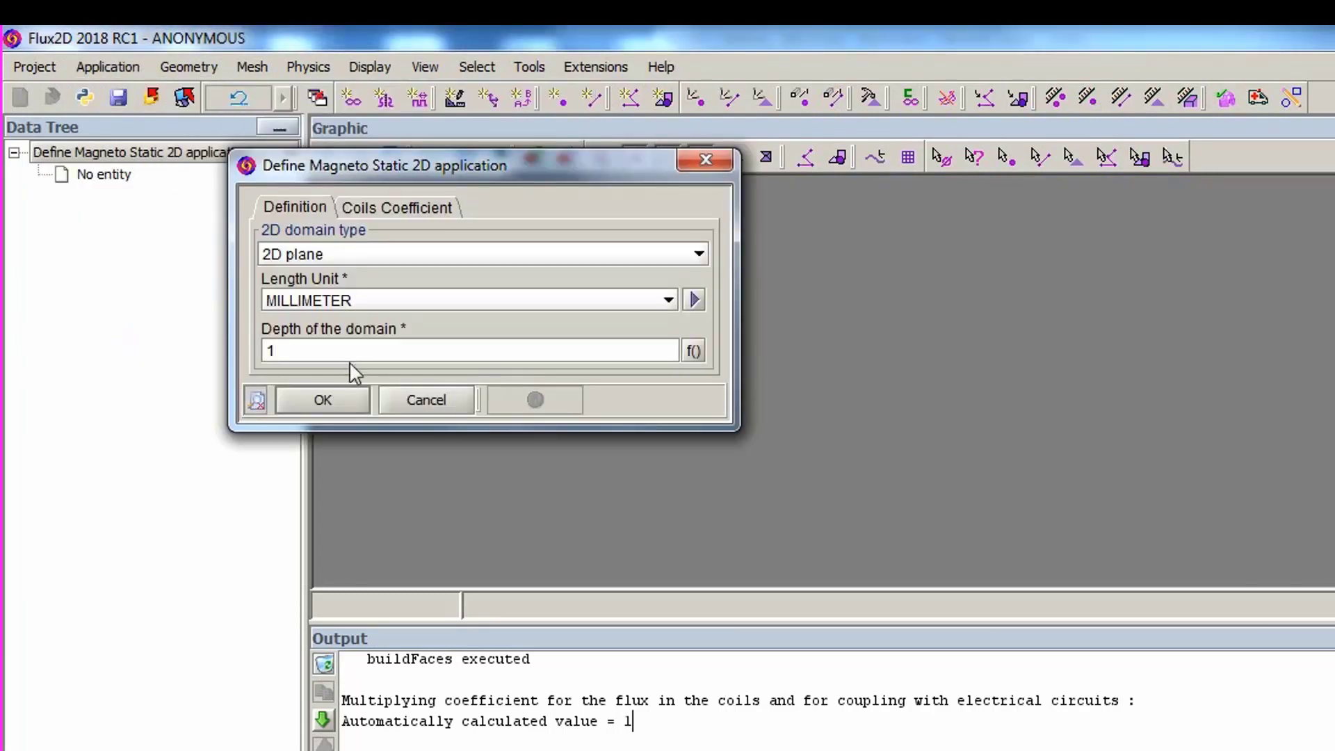
left_click(330, 403)
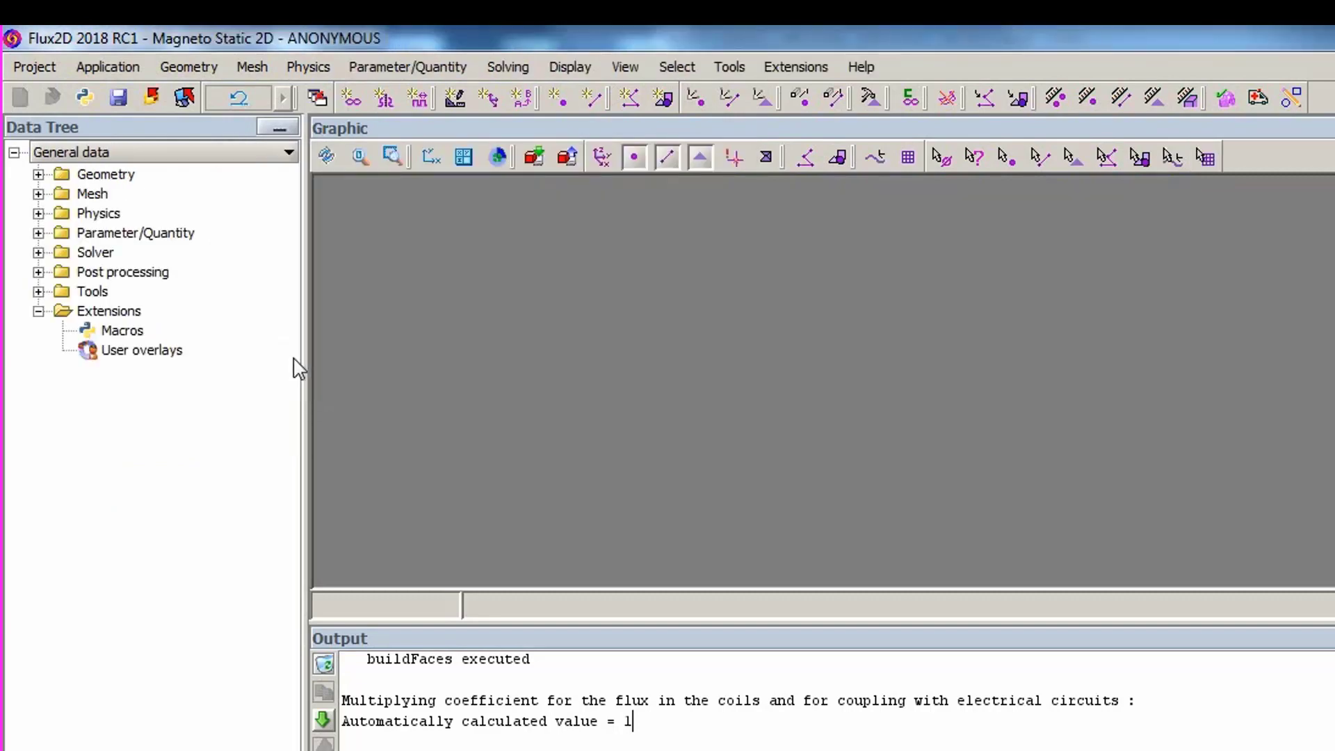
Step: Expand Physics, Regions, Domain and Electric circuit, selecting FE coupling components
left_click(38, 214)
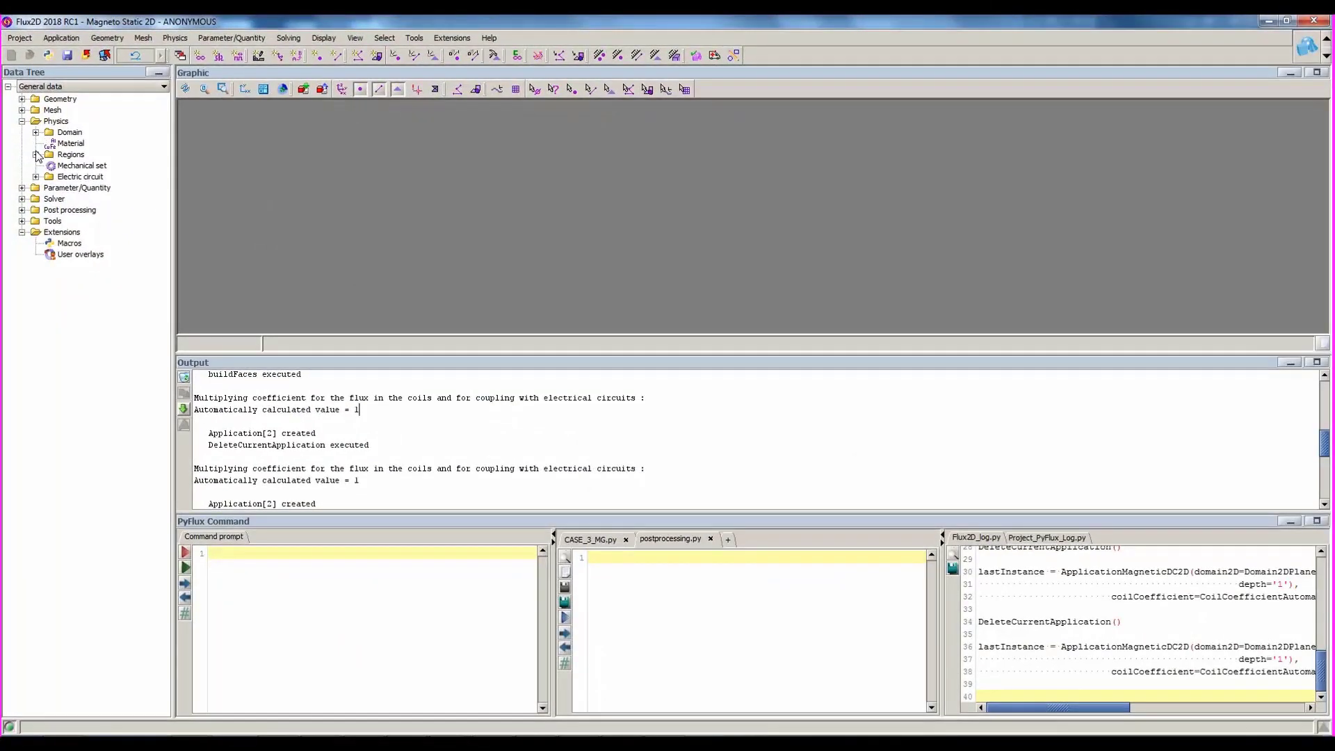
double_click(124, 272)
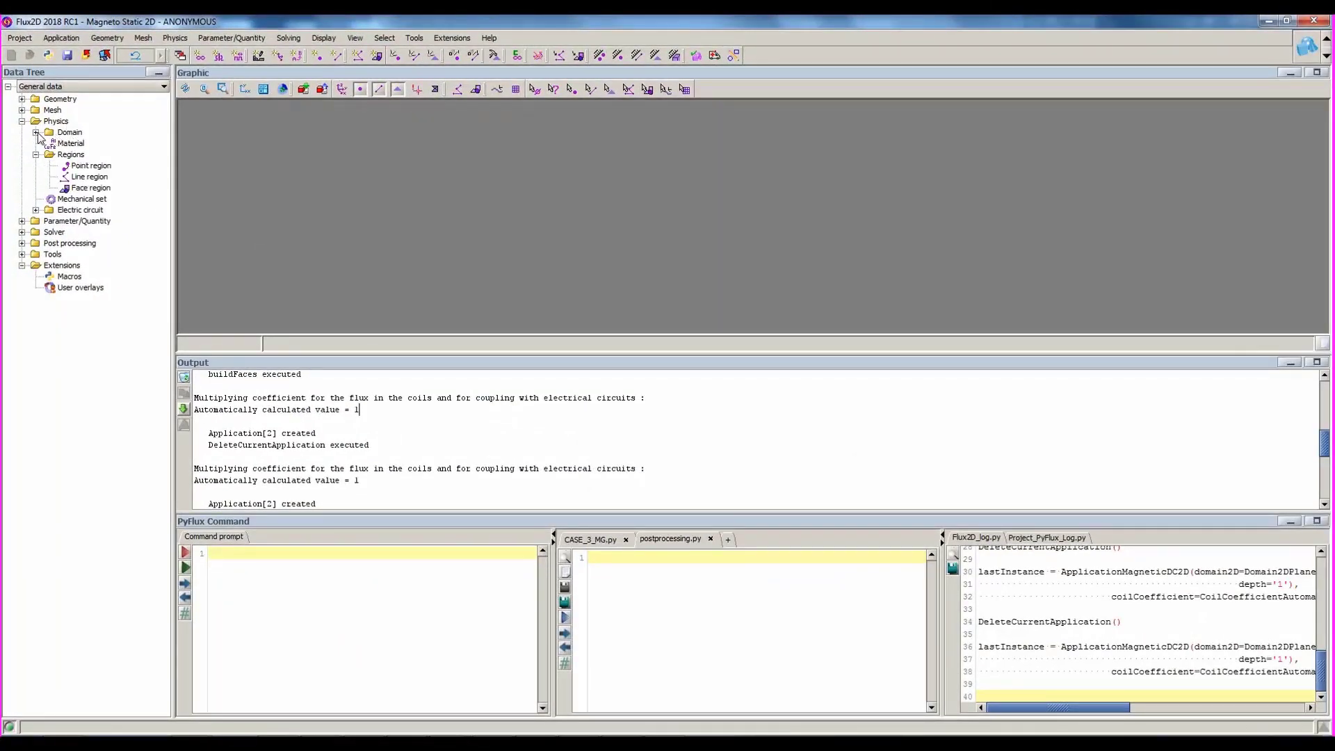
left_click(36, 132)
left_click(36, 255)
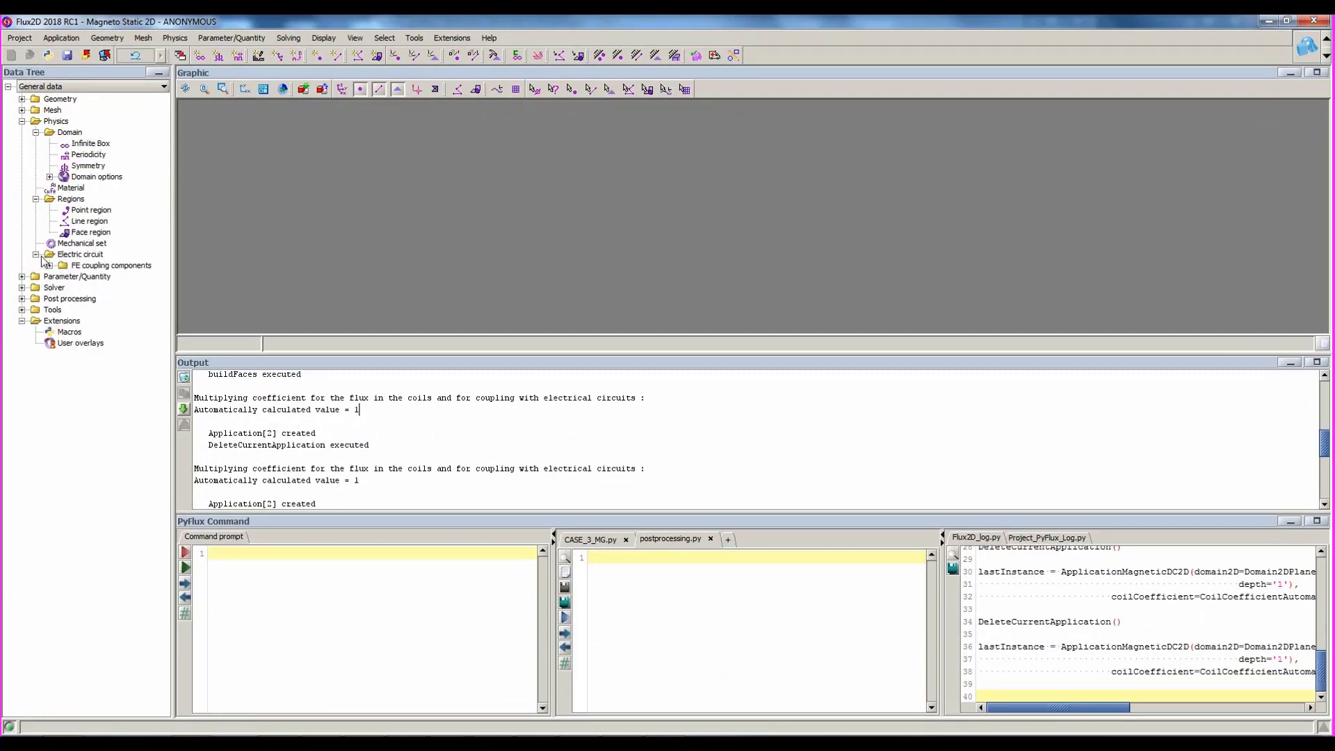
left_click(97, 266)
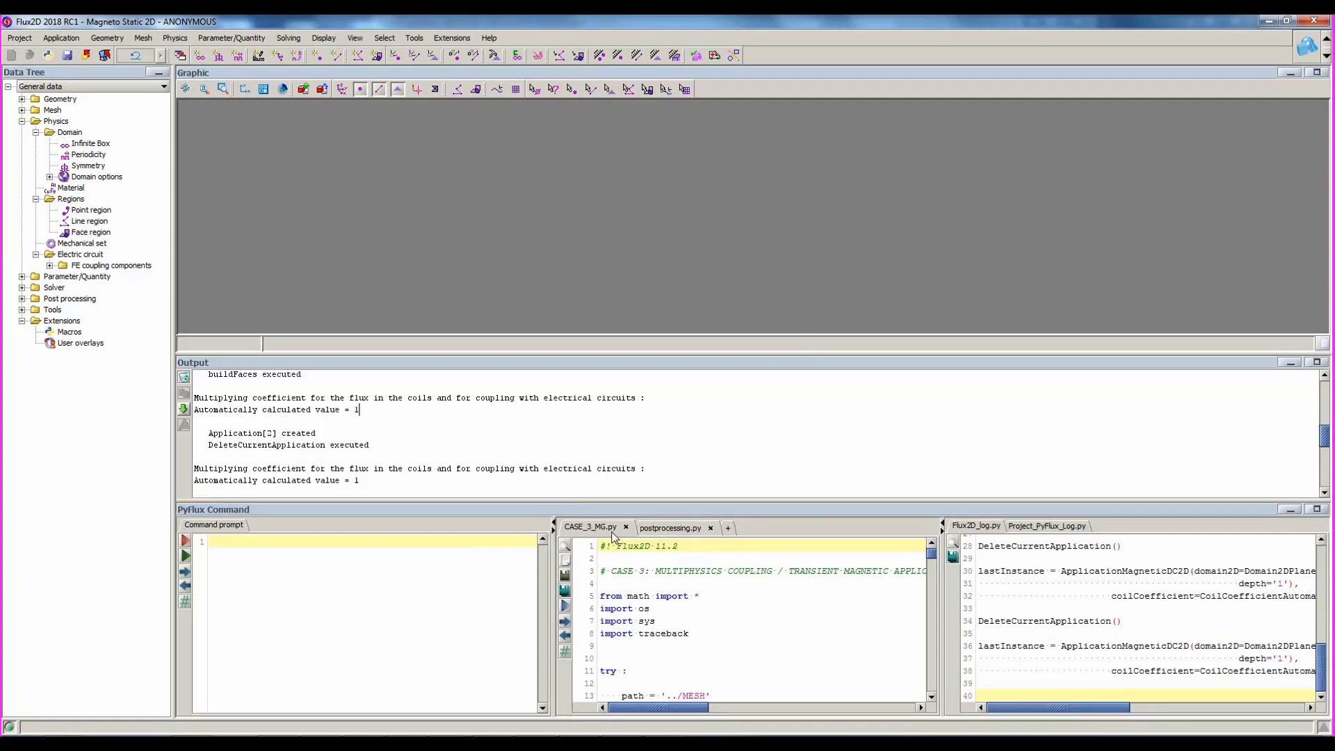
Step: Start a new command script file in the editor, then cancel the command file dialog
left_click(565, 561)
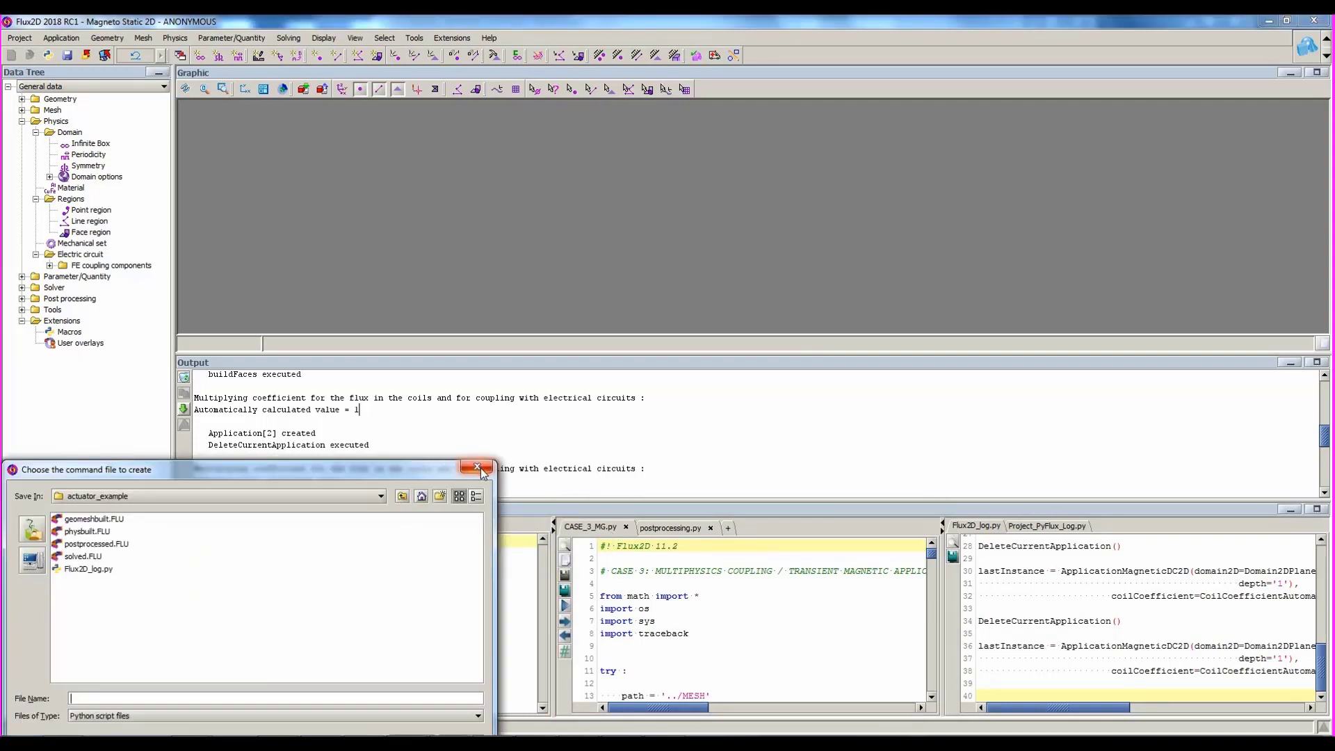
left_click(478, 467)
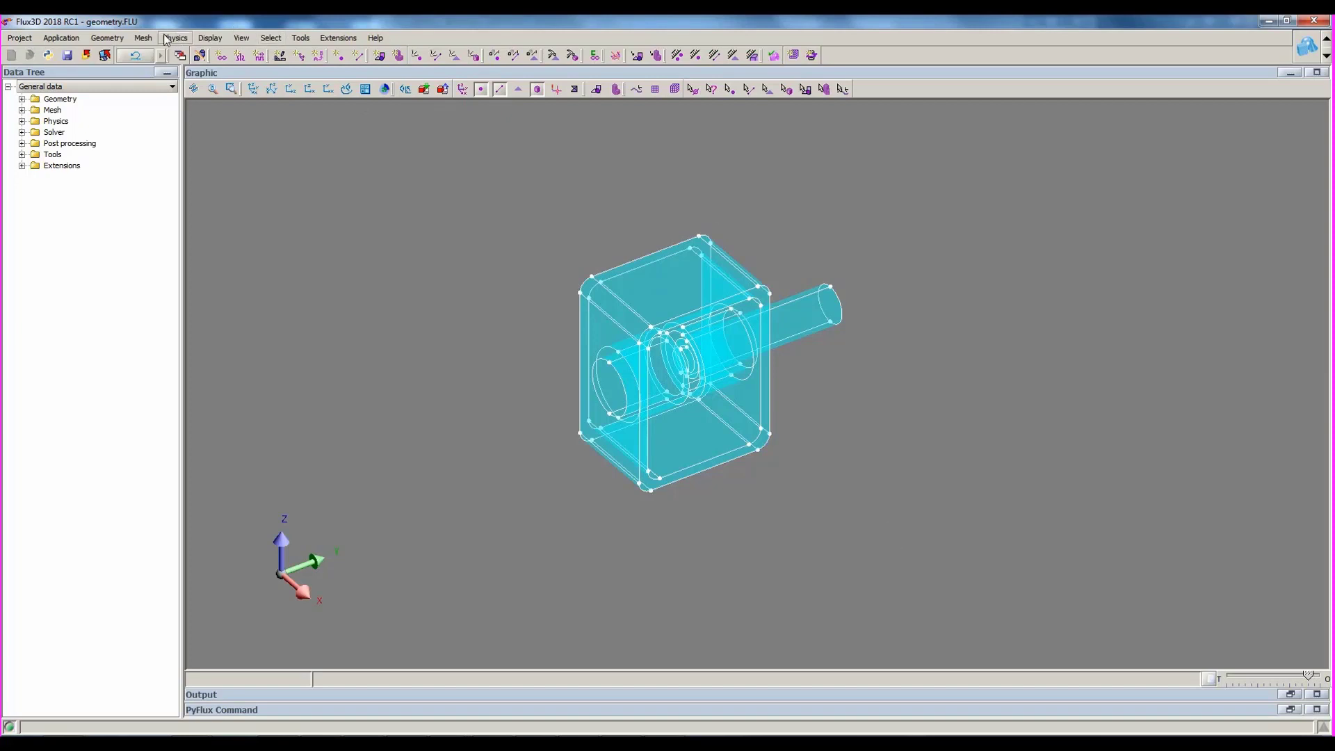
Step: Look over the Infinite box commands in the Geometry menu without running one
left_click(115, 43)
mouse_move(160, 75)
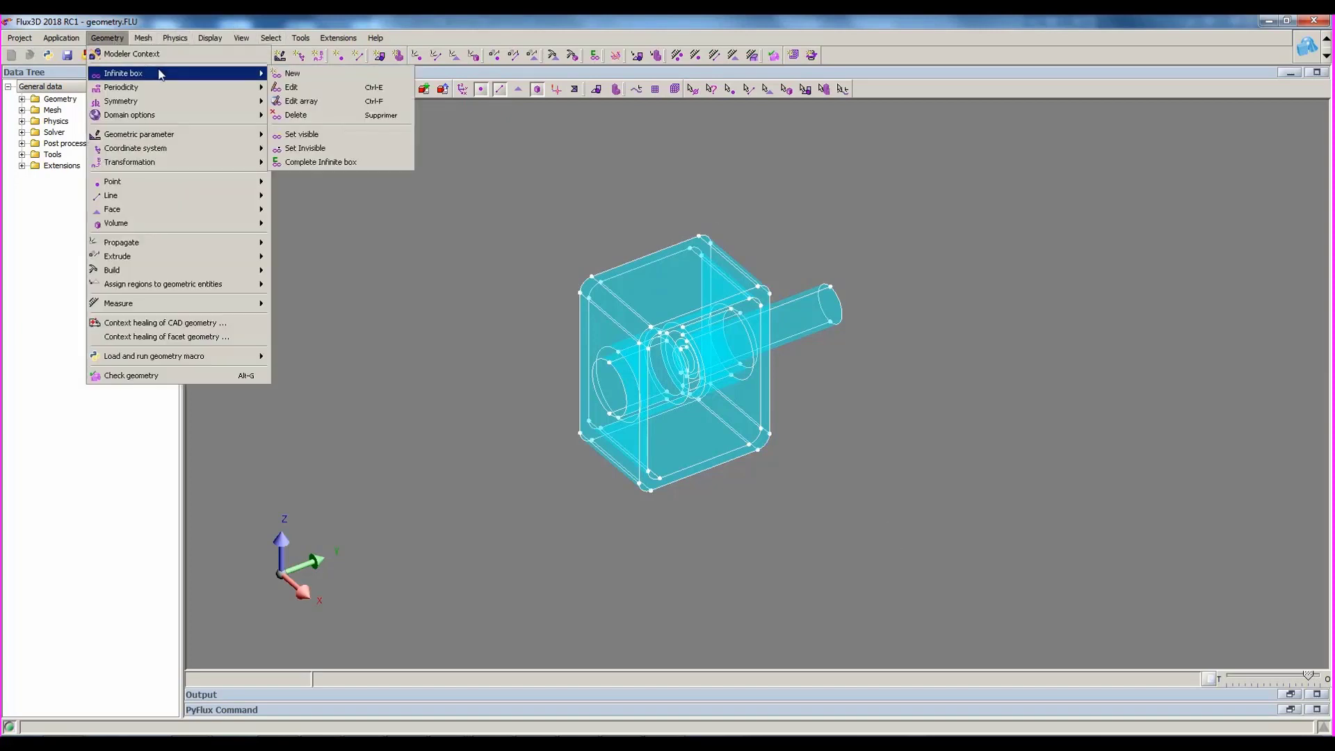
left_click(351, 262)
Step: Expand Geometry > Domain in the data tree and view the Infinite Box actions
left_click(22, 99)
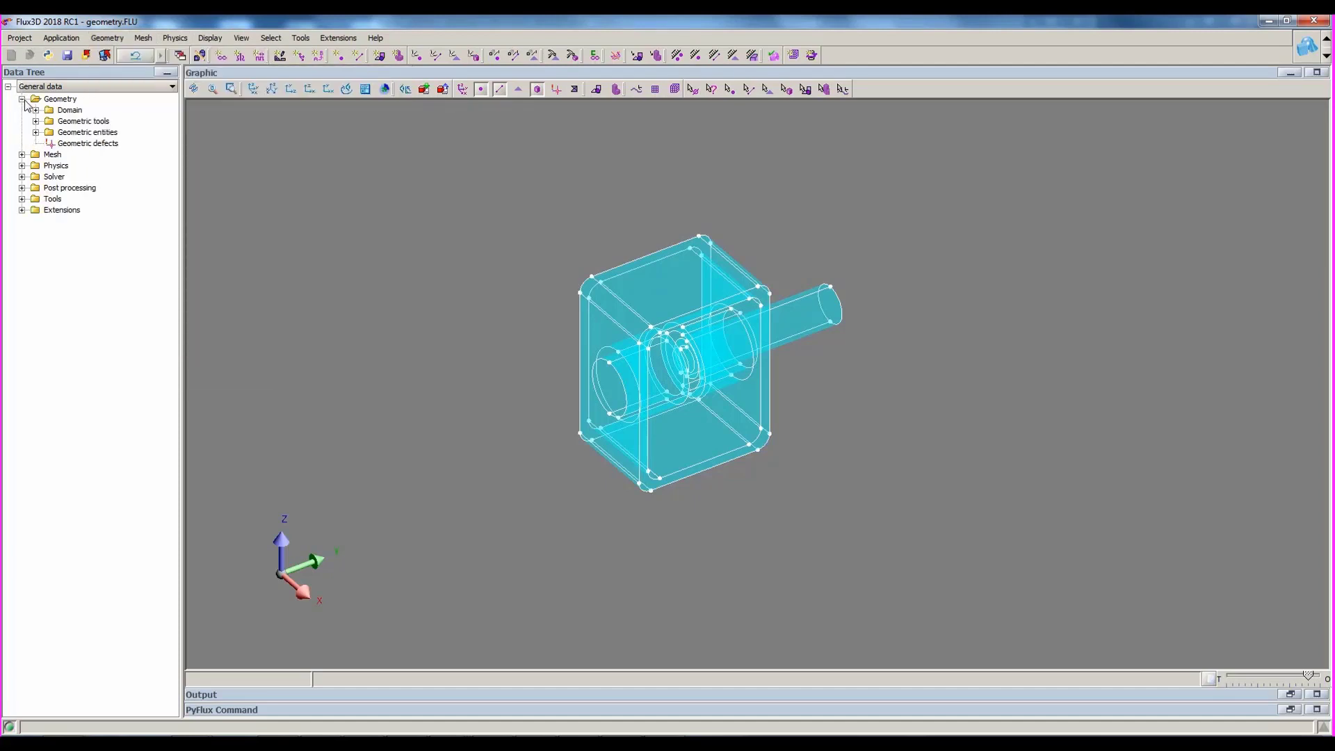
left_click(35, 110)
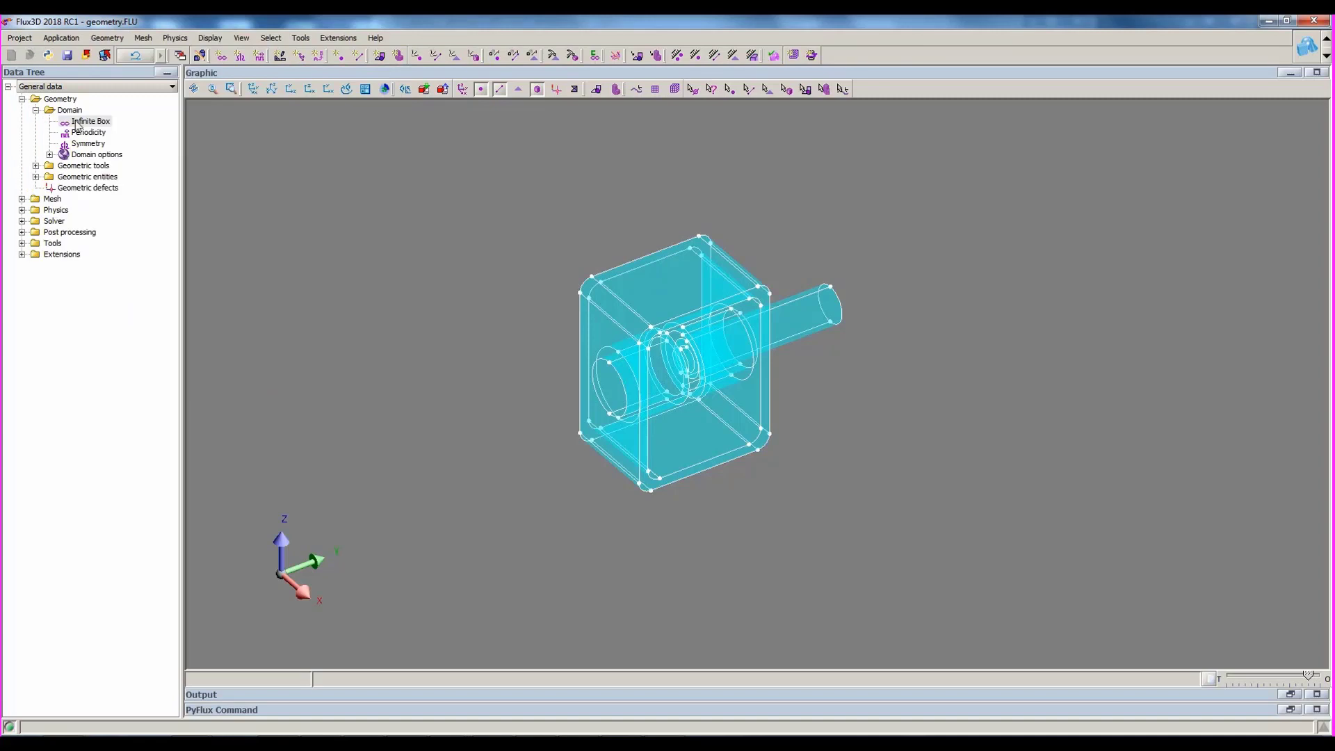
right_click(103, 123)
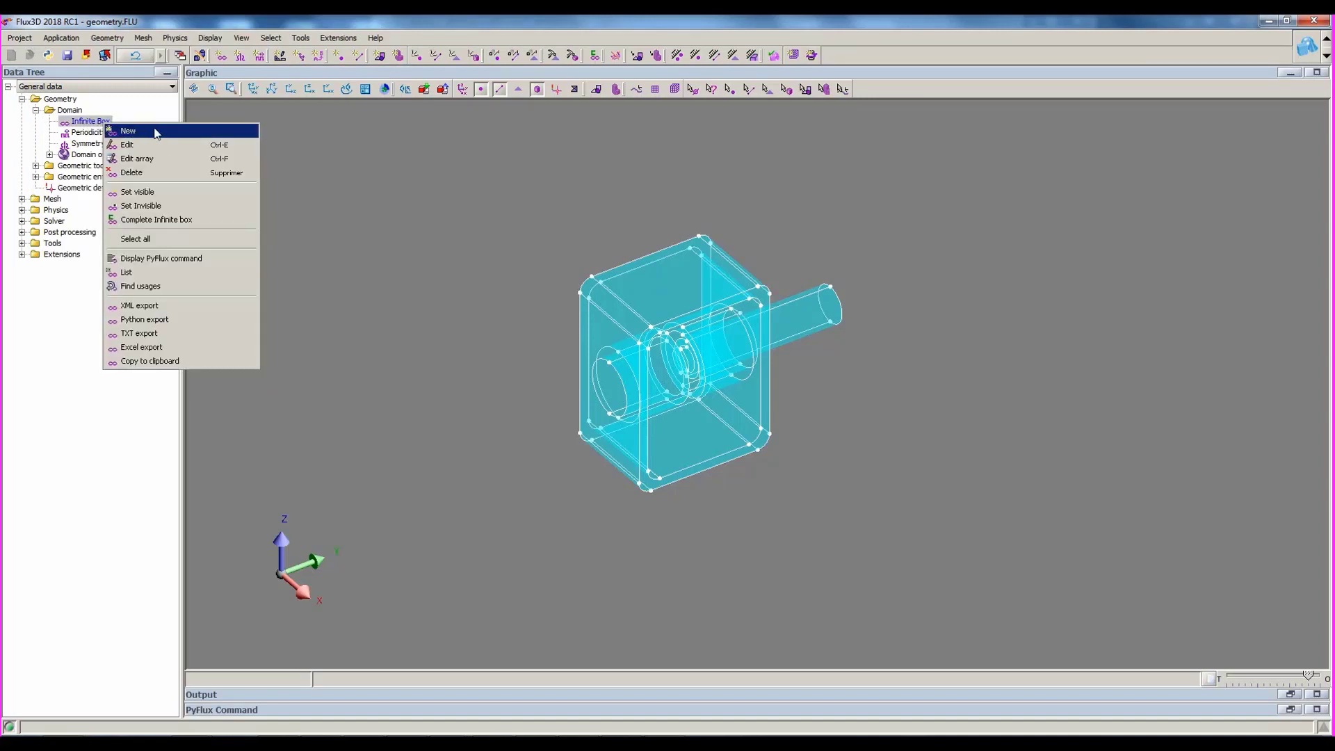
left_click(368, 179)
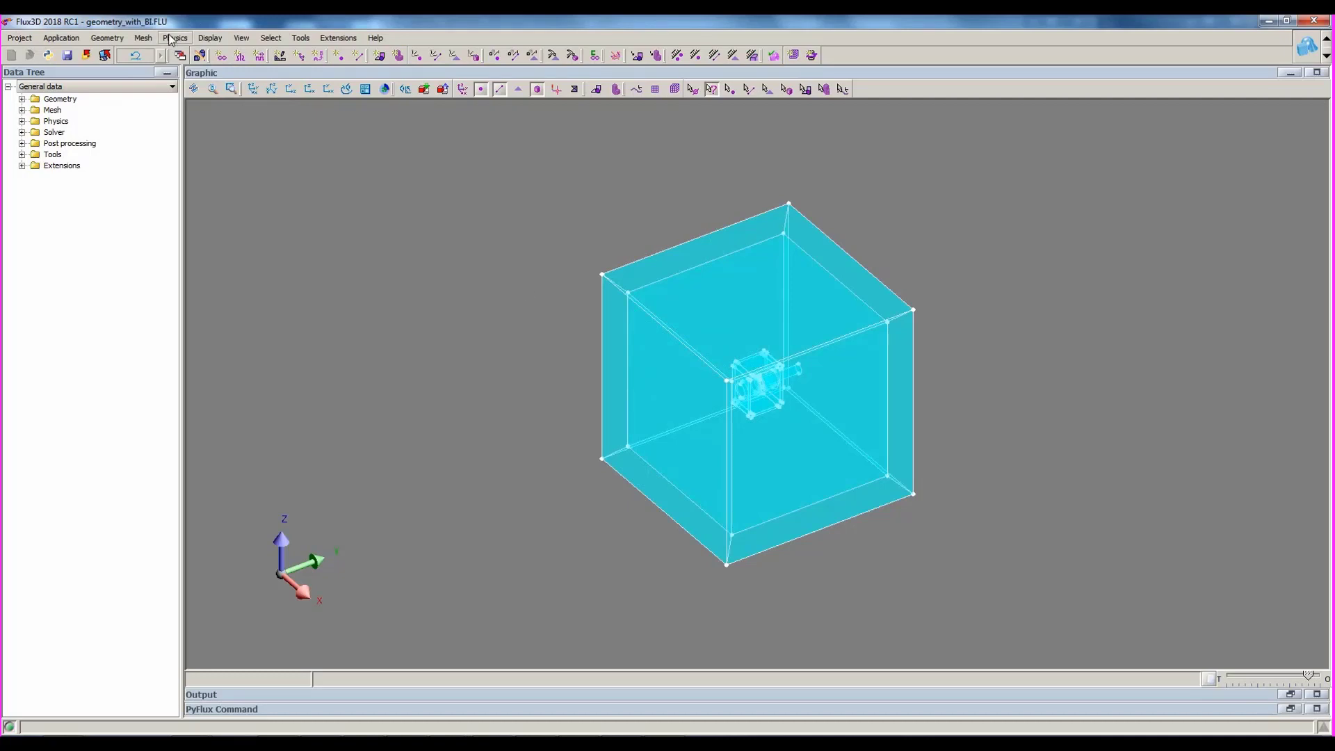
Step: Switch to the Mesh context and mesh the whole domain
left_click(142, 38)
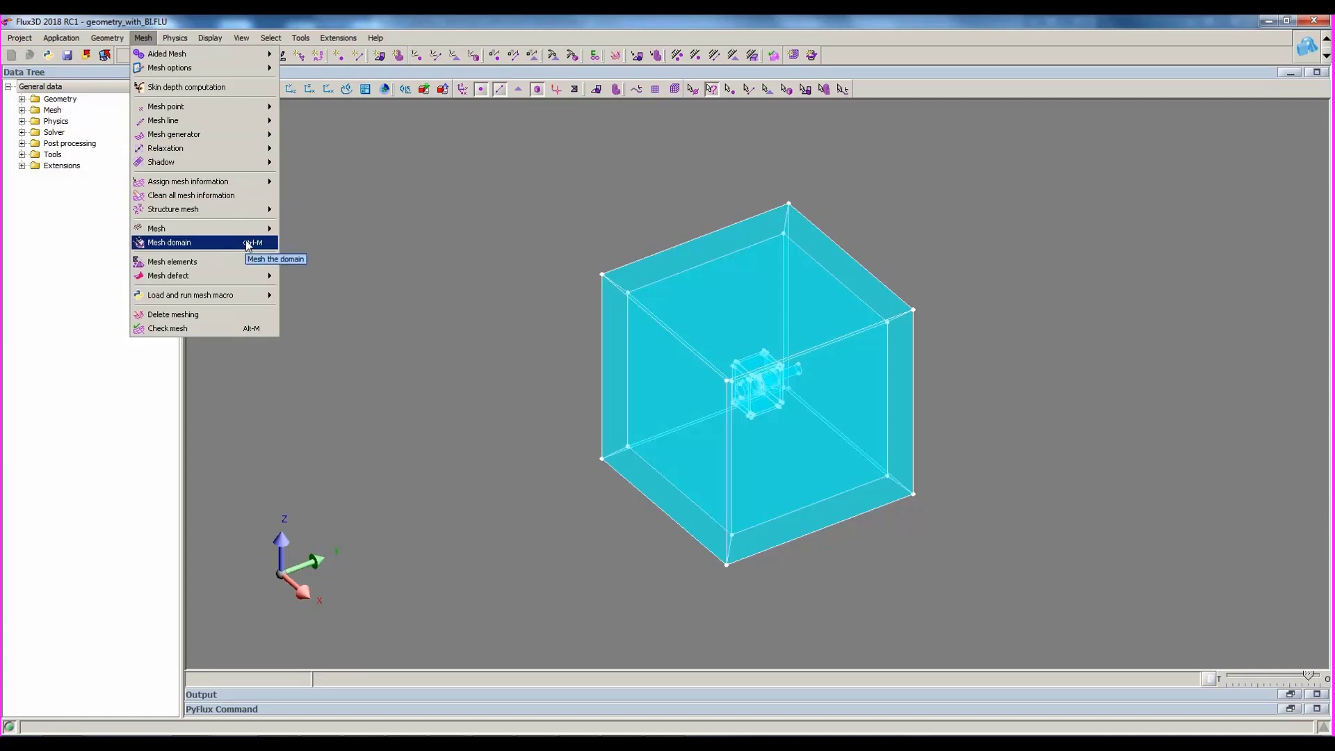
left_click(488, 257)
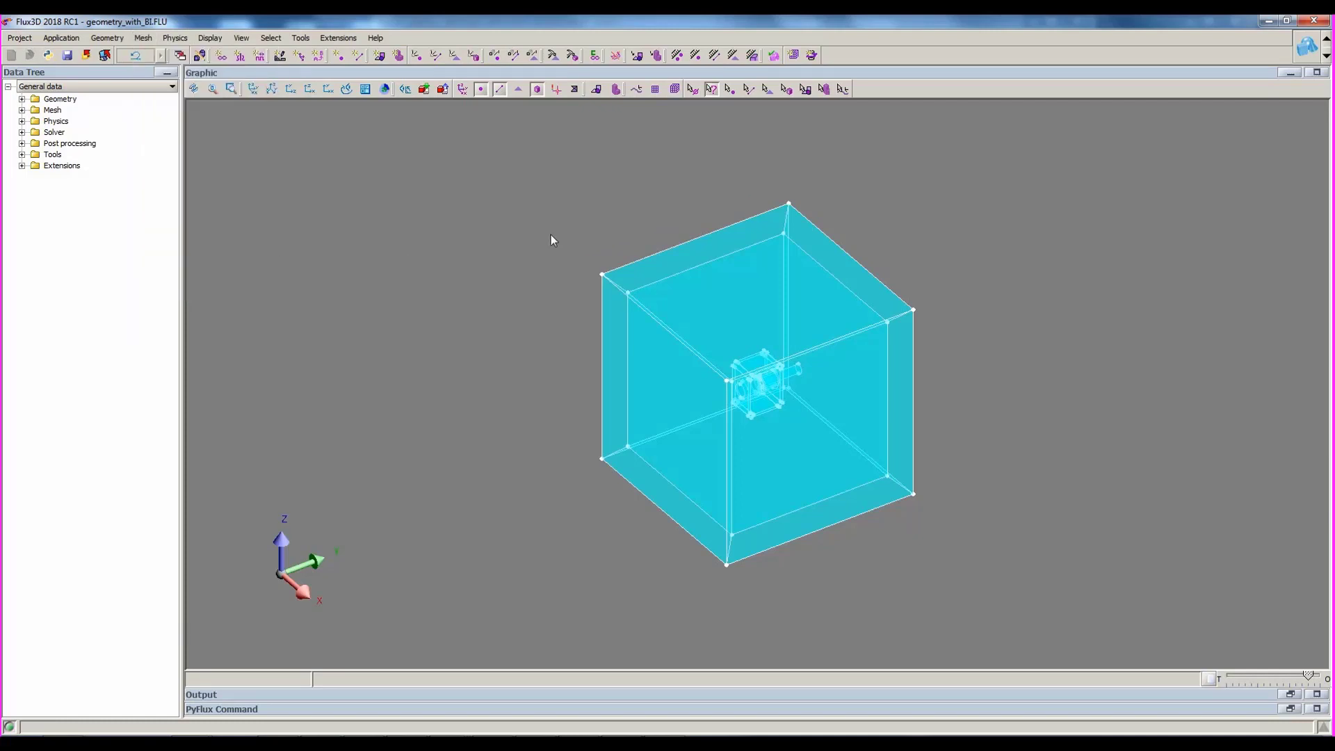
left_click(1308, 59)
left_click(1280, 91)
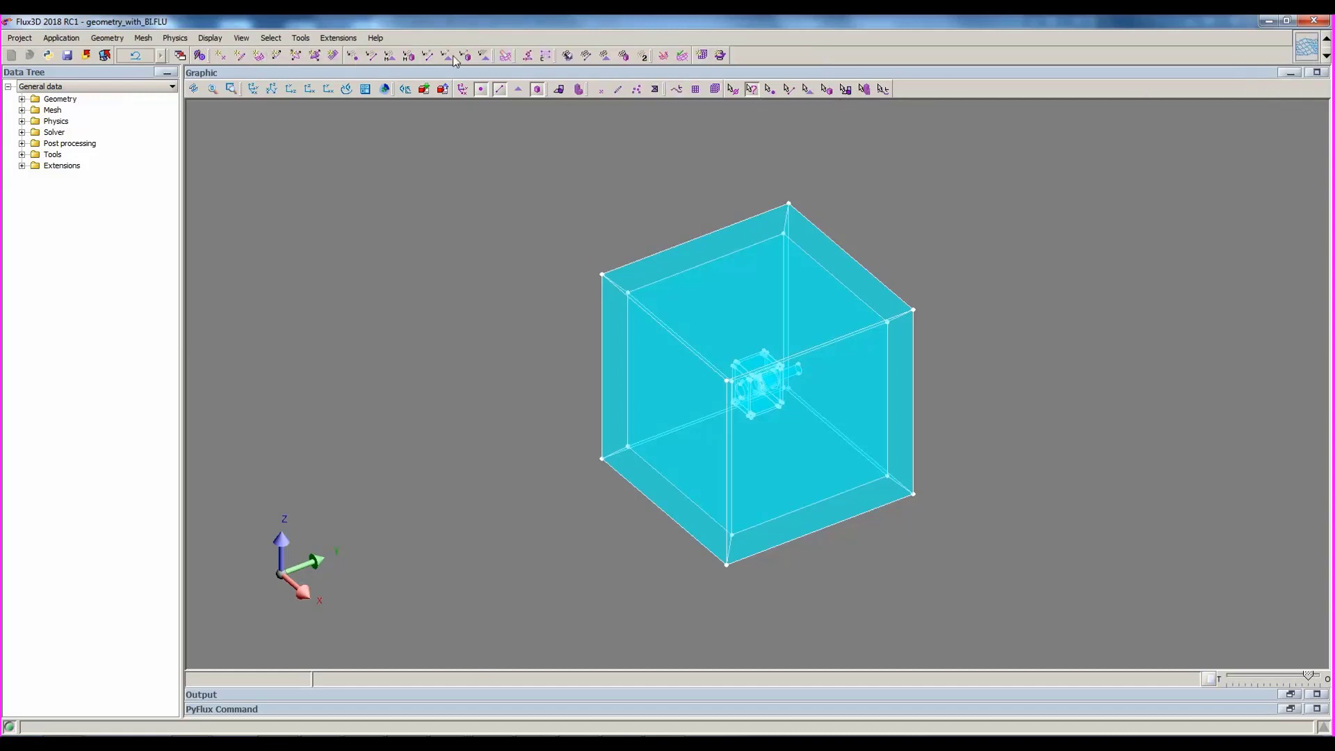
left_click(568, 57)
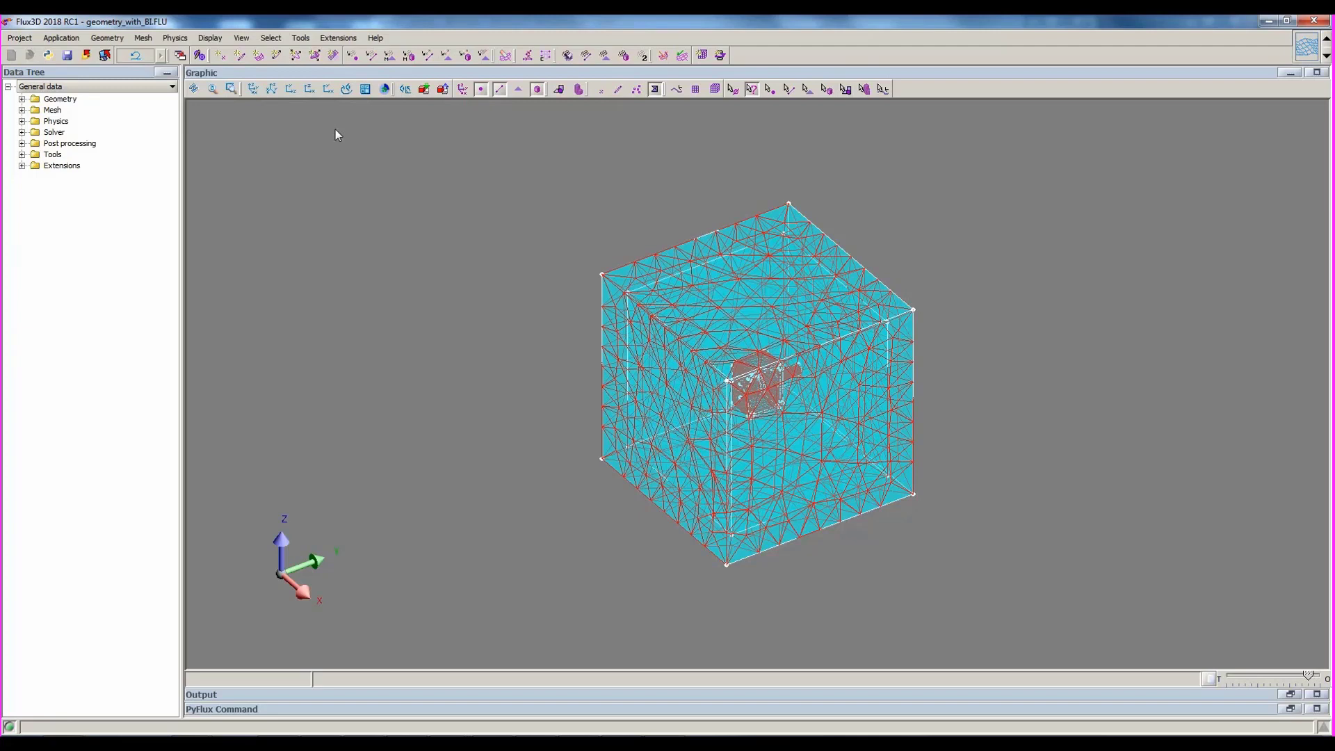
Step: Define a Magnetic > Magneto Static 3D application, keeping the Automatic formulations
left_click(67, 44)
mouse_move(78, 57)
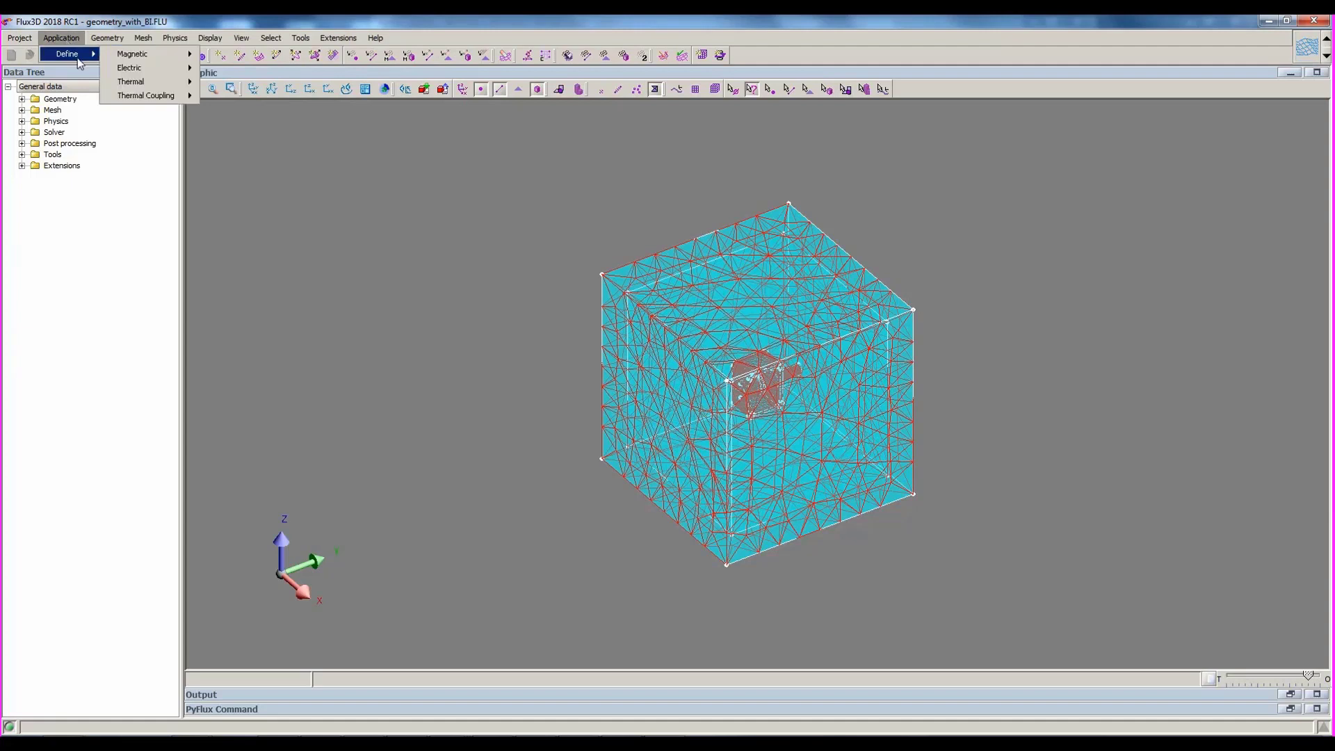
mouse_move(153, 56)
left_click(203, 58)
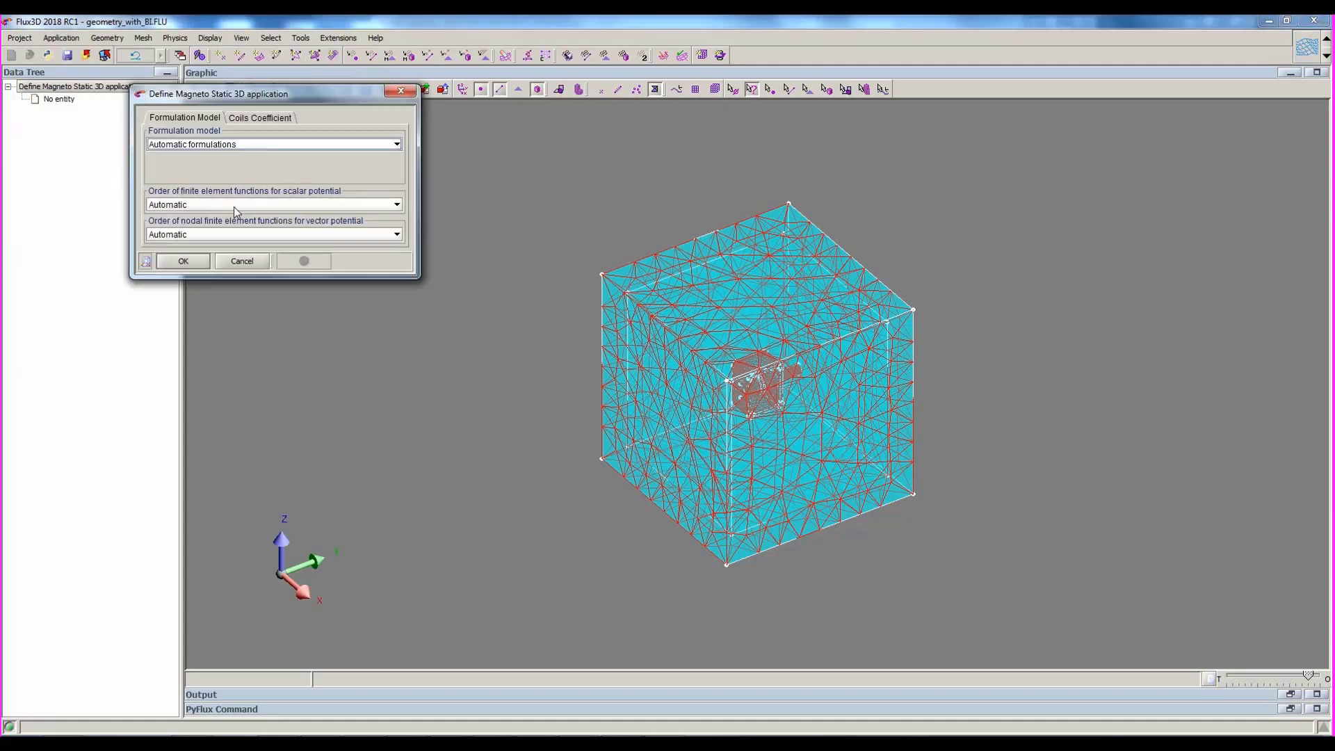
left_click(183, 261)
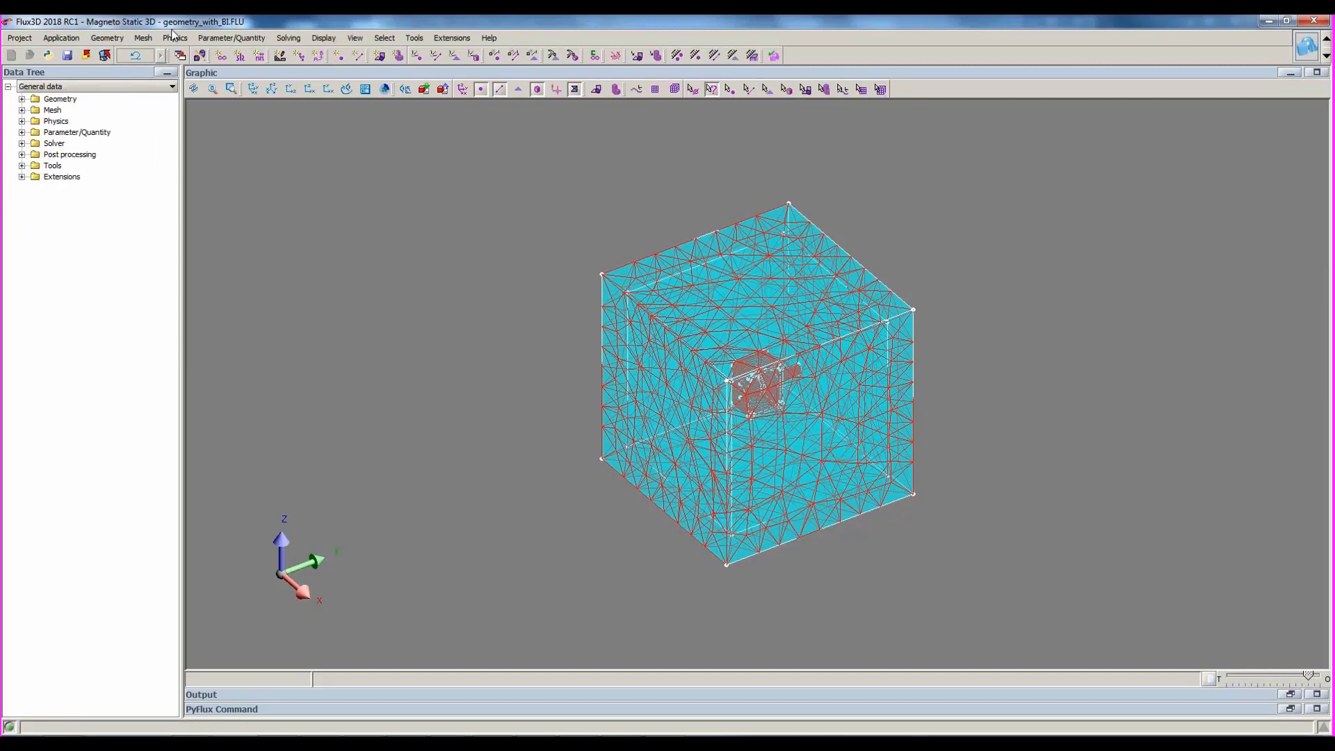
Step: Switch to the Physics context and browse the Physics and Solving menus
left_click(1309, 56)
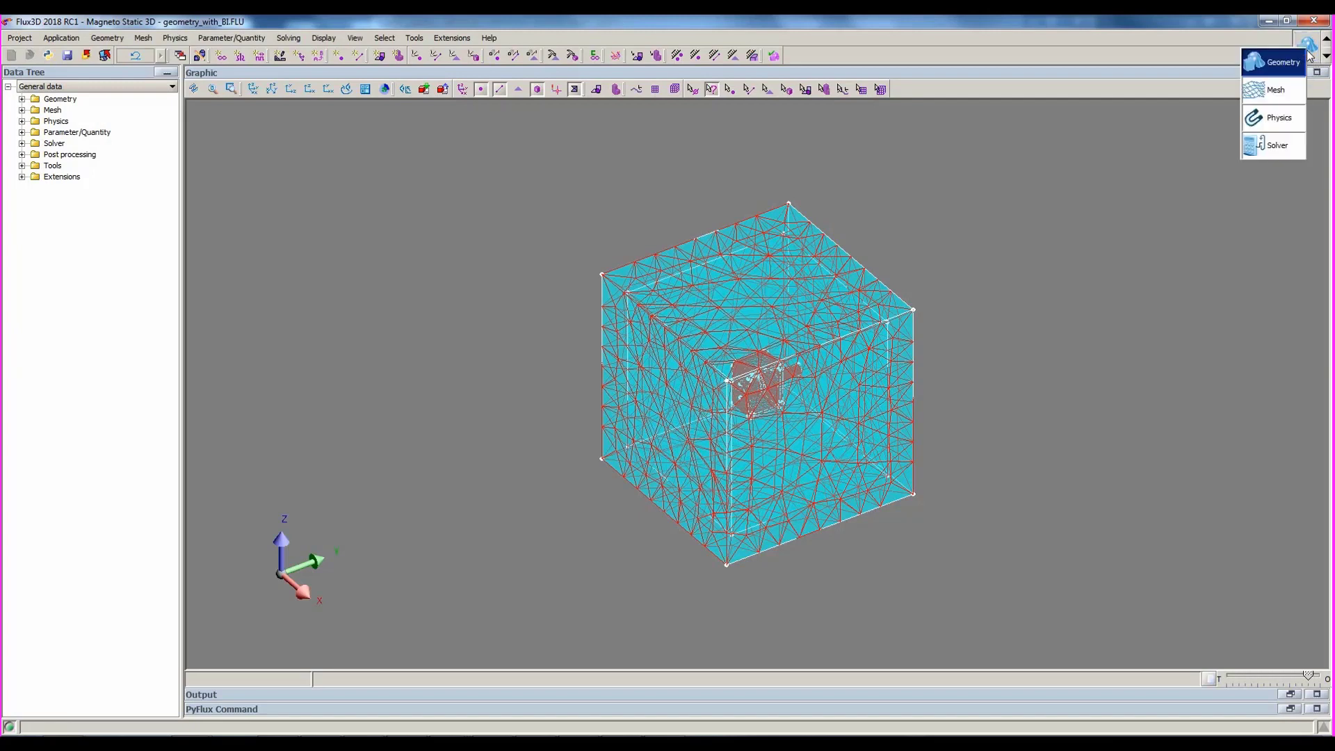
left_click(1281, 119)
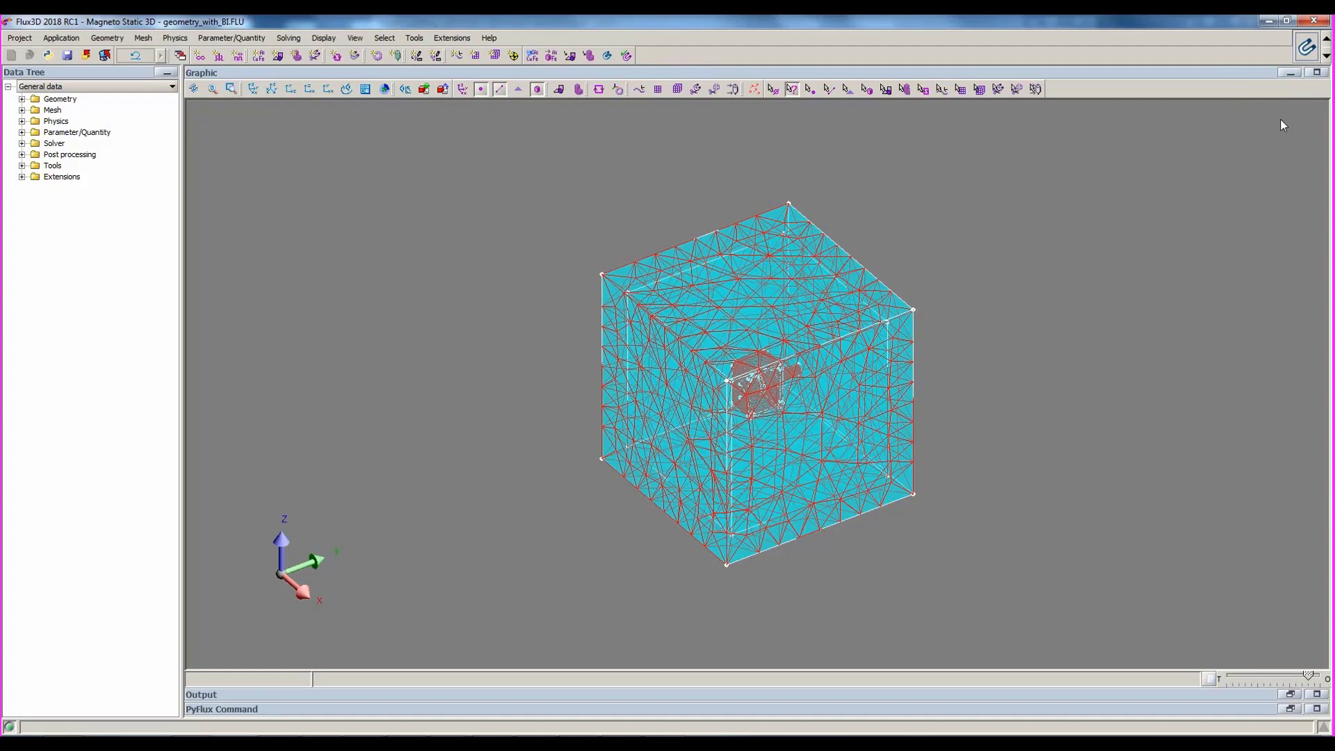
left_click(189, 38)
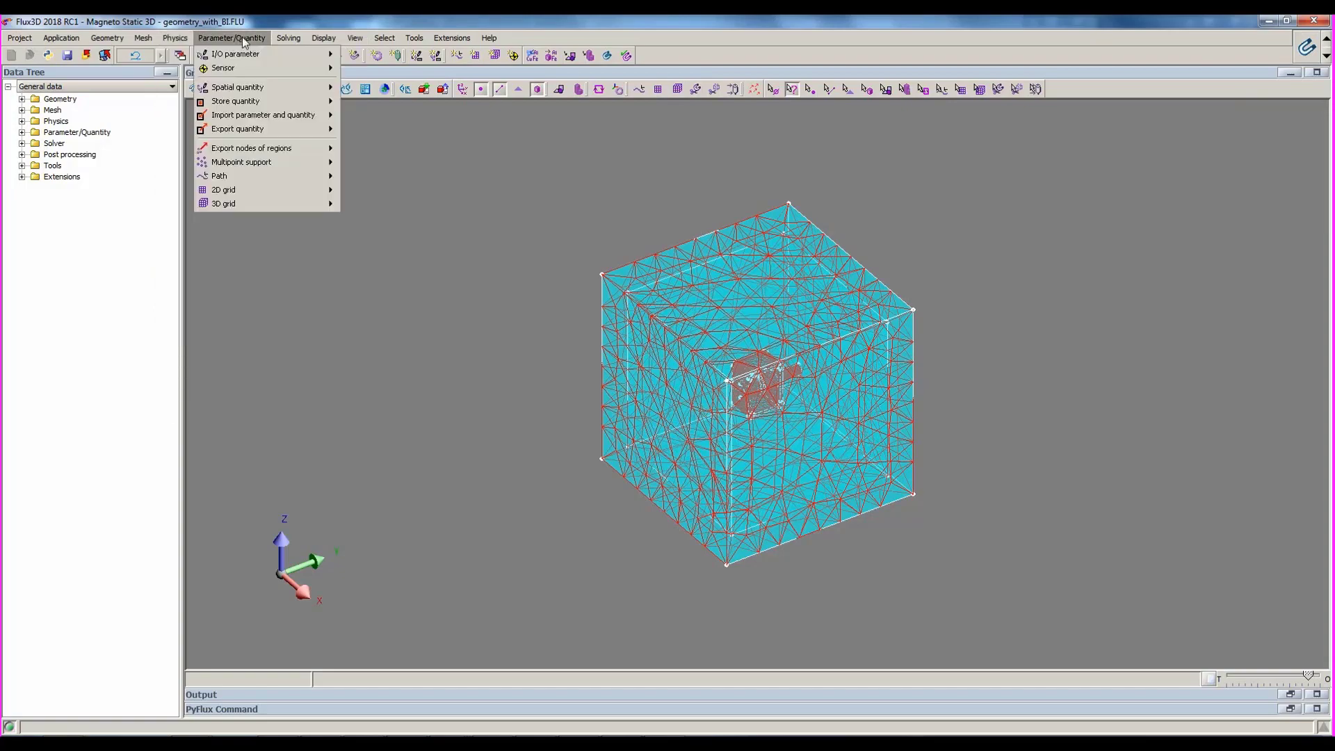
mouse_move(289, 37)
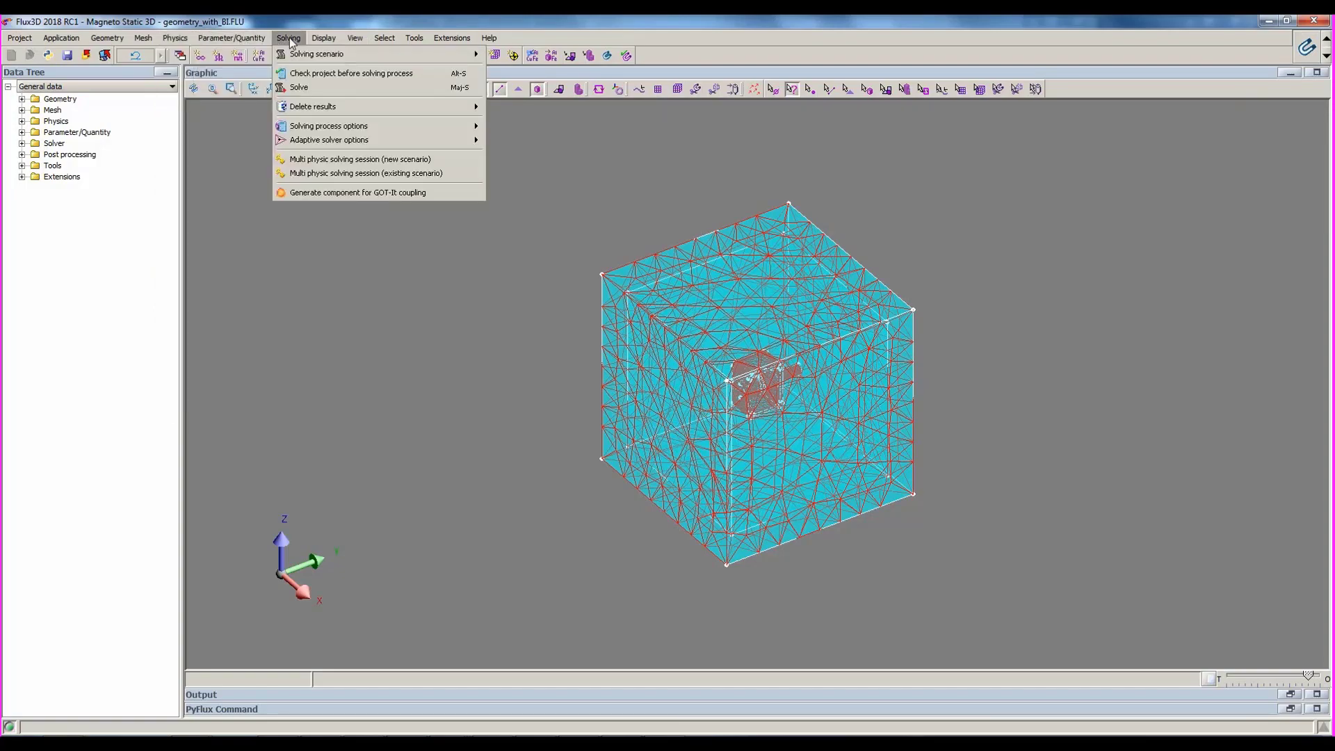
left_click(22, 121)
Step: Expand the Physics and Solver branches of the data tree
left_click(21, 121)
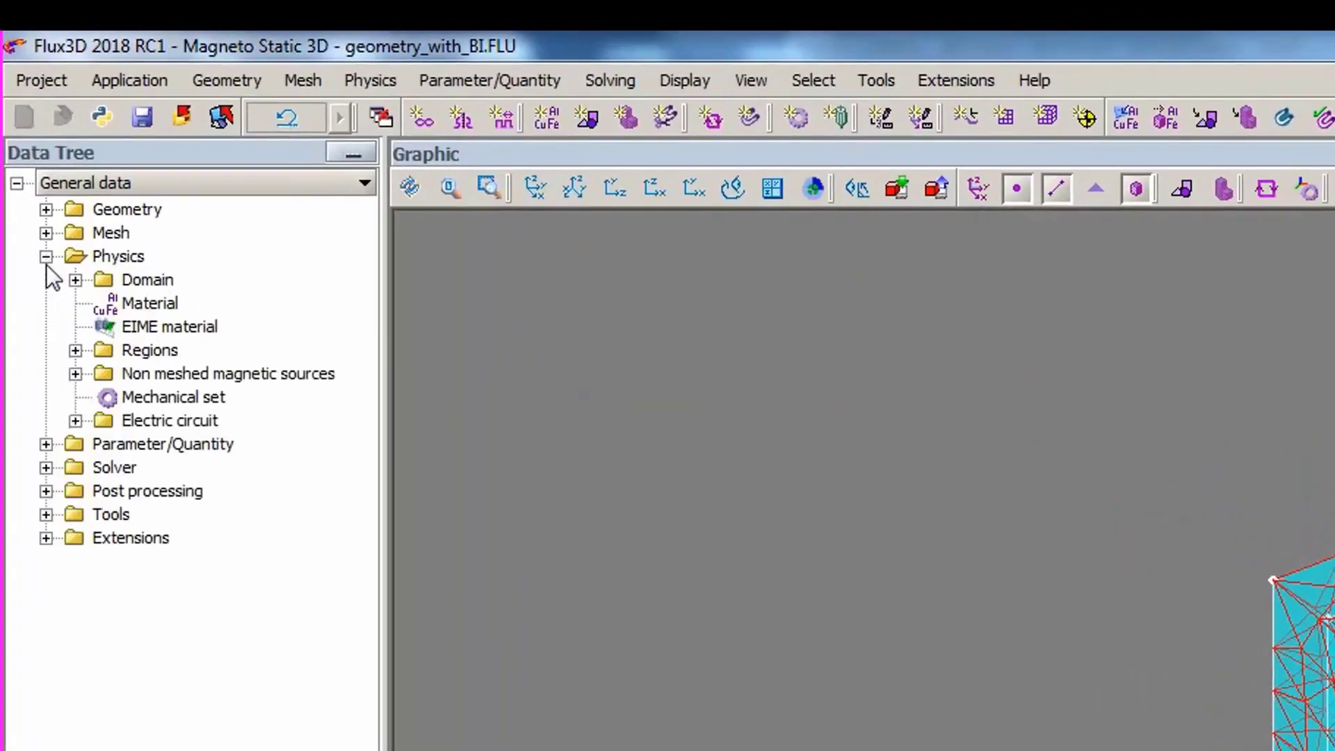
left_click(46, 467)
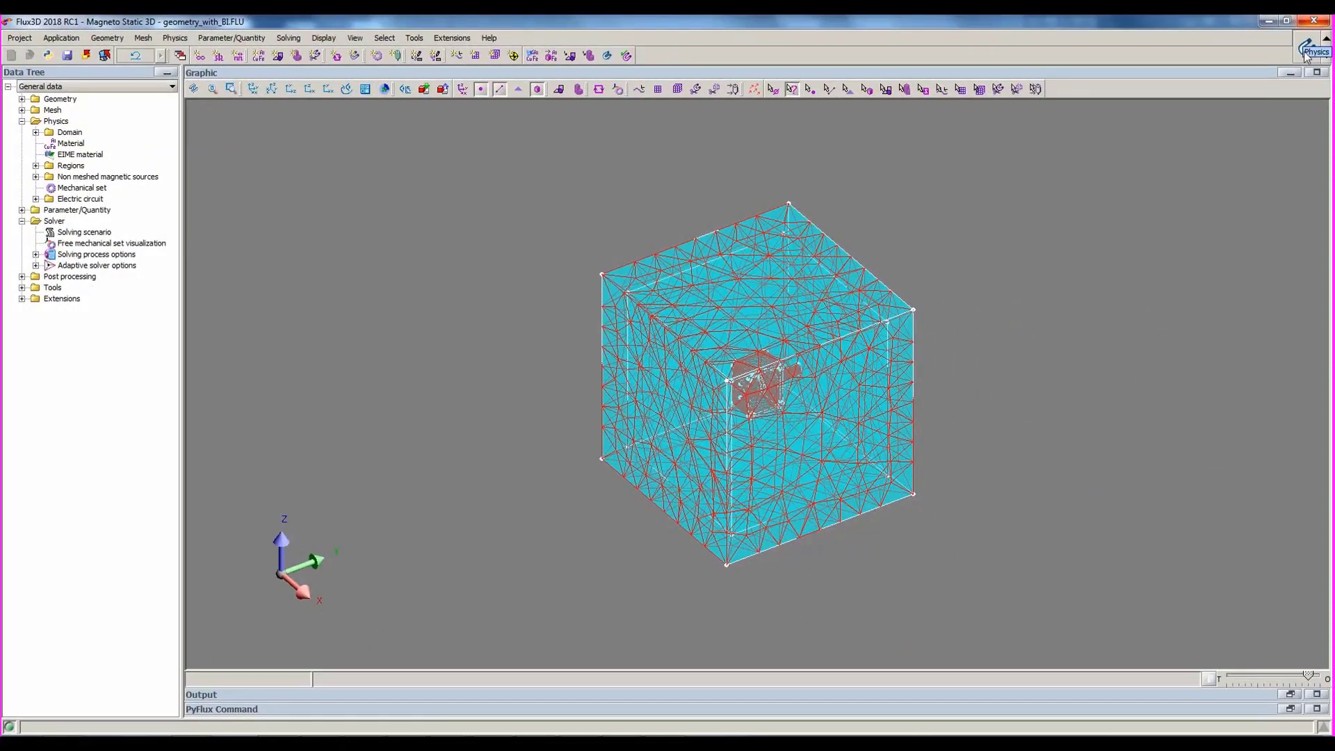
left_click(1306, 54)
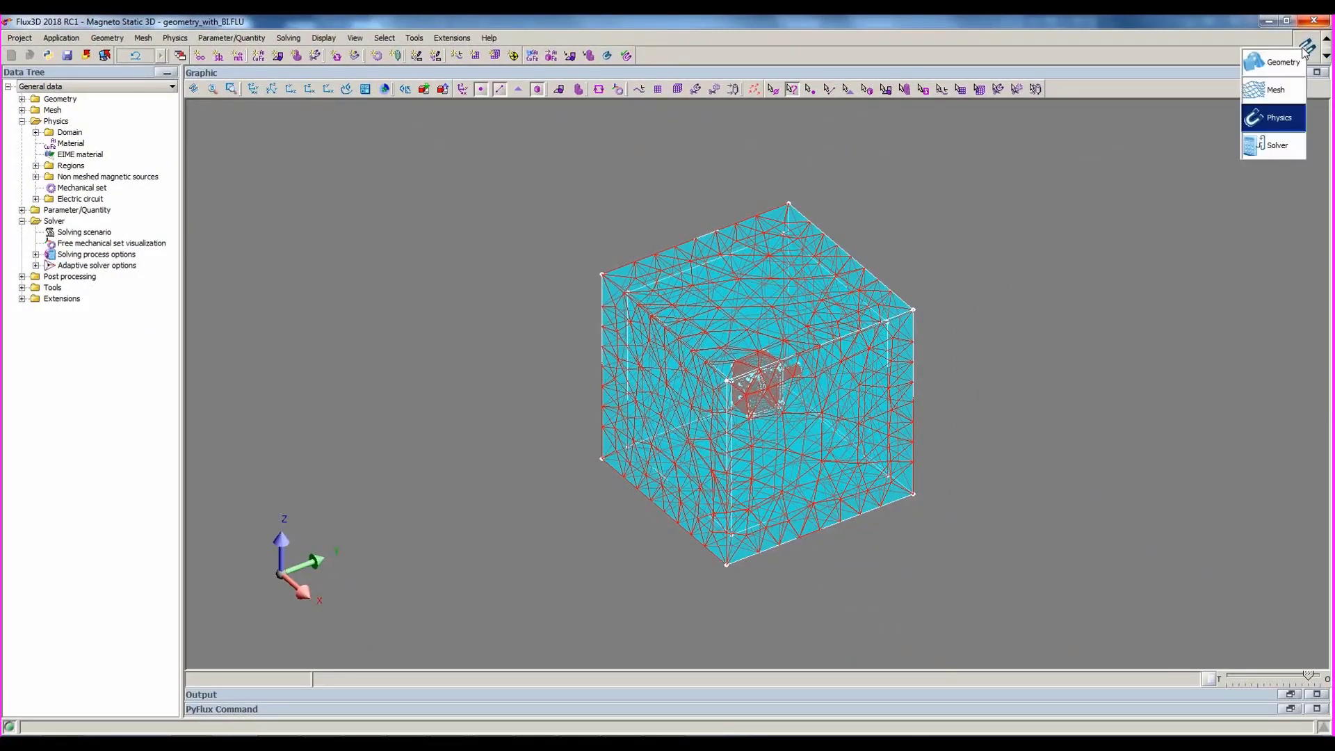
Step: Switch the work context to Solver
left_click(1278, 146)
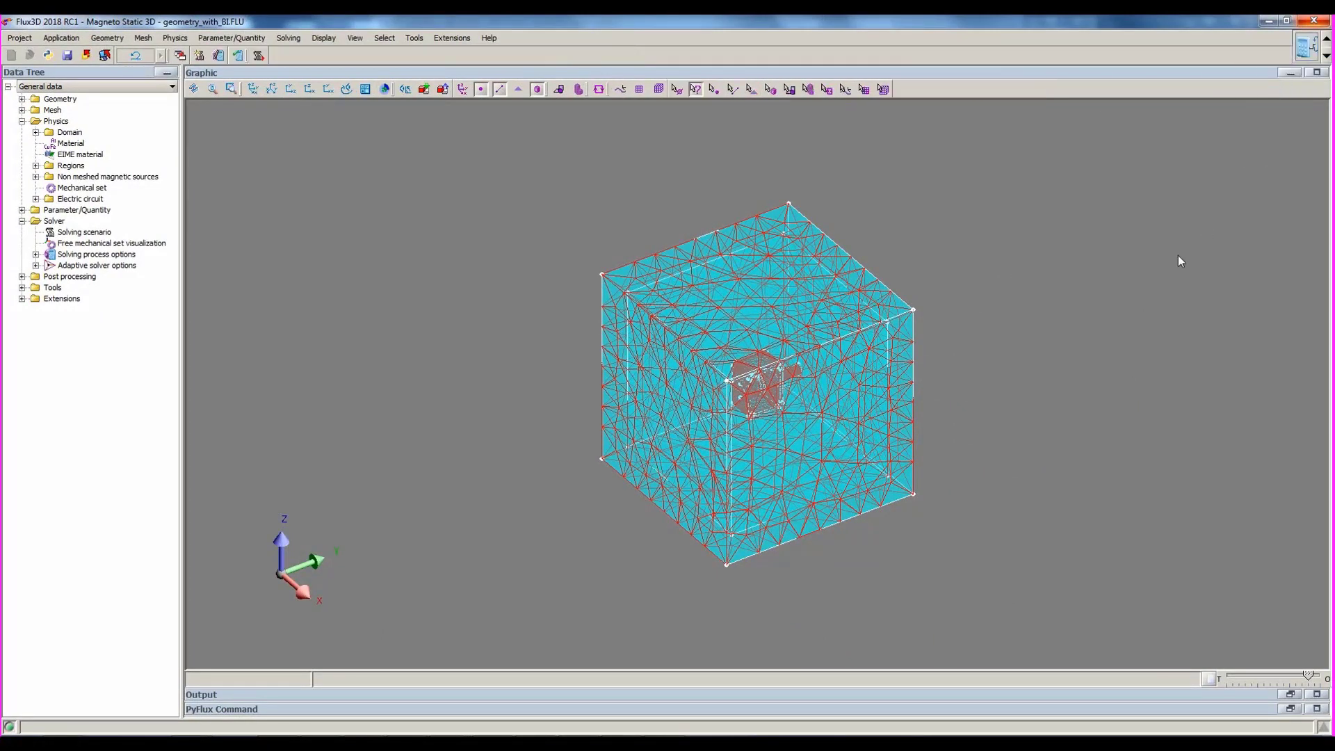